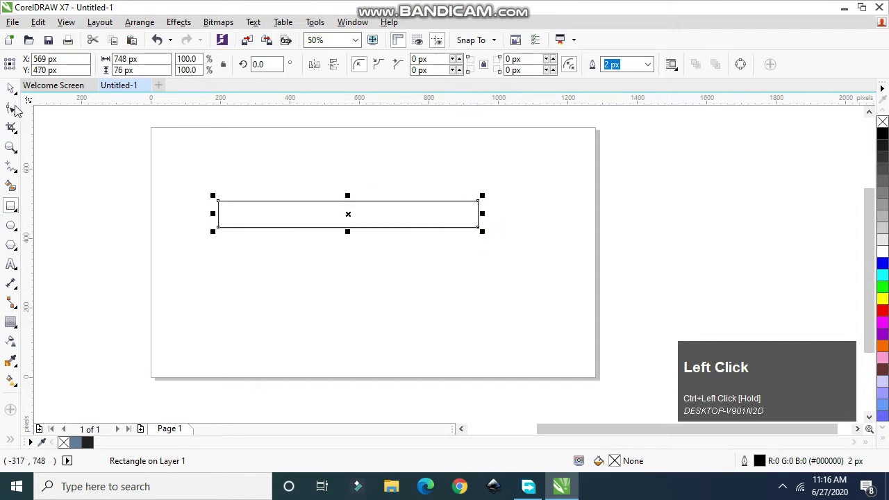
Round all four corners of the rectangle to 38 px so both ends form full semicircles.
{"action": "key", "text": "F10"}
{"action": "left_click", "coordinate": [477, 202]}
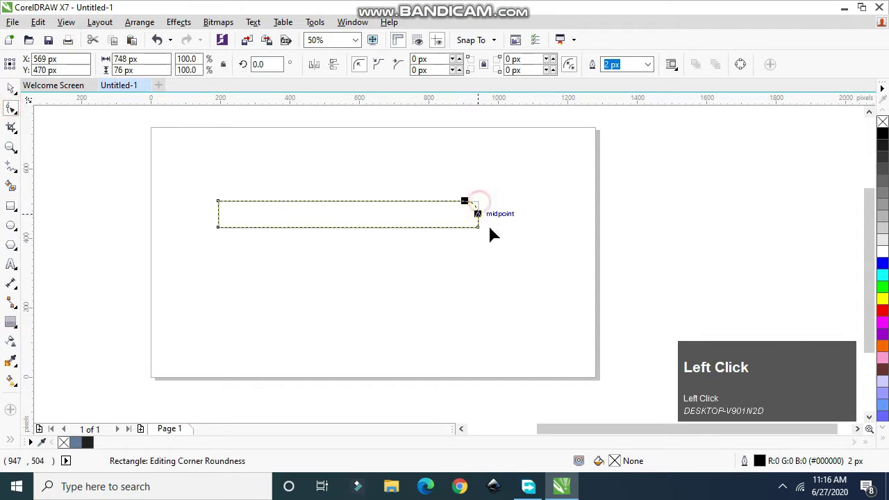
{"action": "left_click_drag", "start_coordinate": [221, 204], "coordinate": [277, 230]}
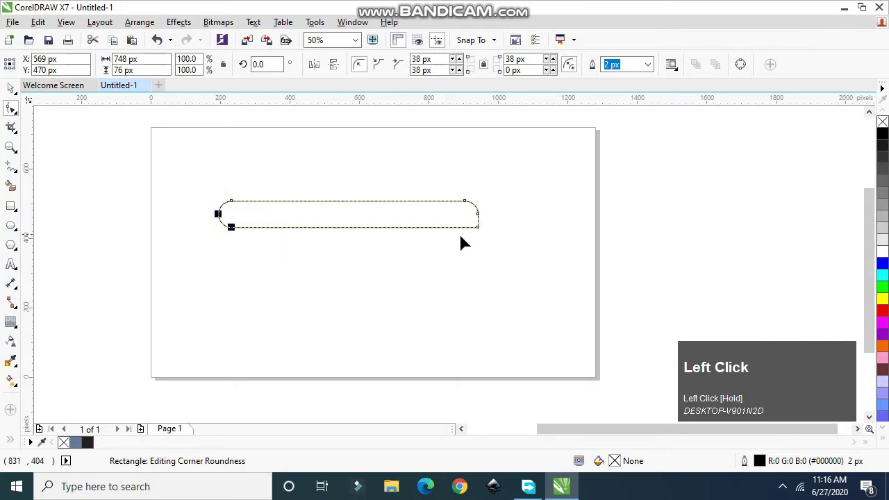
{"action": "left_click_drag", "start_coordinate": [478, 229], "coordinate": [2, 139]}
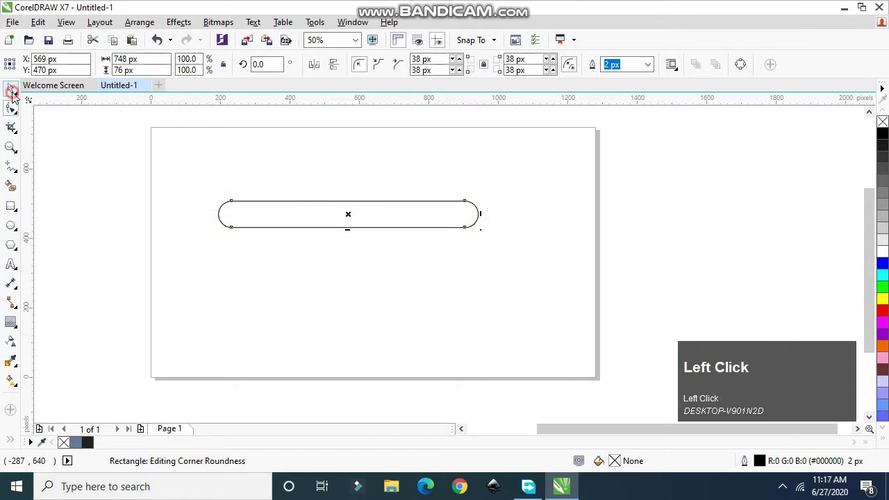
Create a copy of the rounded bar rotated 45 degrees about its center.
{"action": "left_click", "coordinate": [12, 90]}
{"action": "key", "text": "ctrl+c"}
{"action": "left_click", "coordinate": [346, 215]}
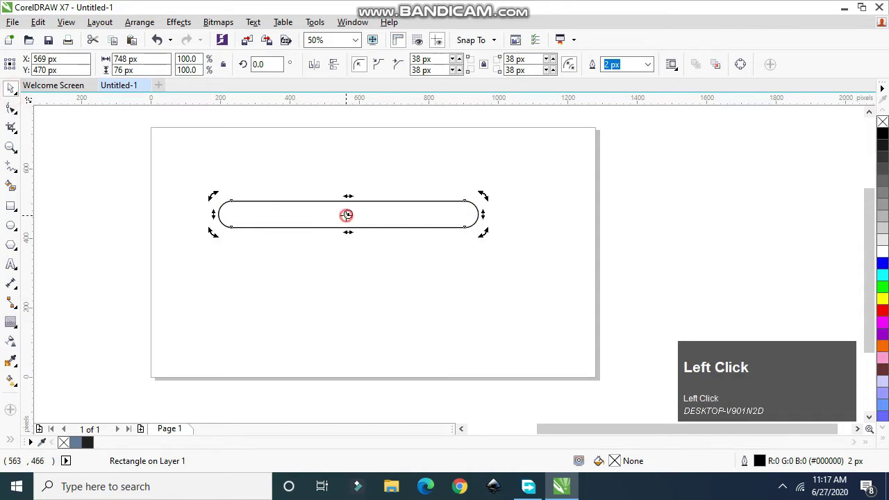
{"action": "left_click_drag", "start_coordinate": [210, 230], "coordinate": [280, 329]}
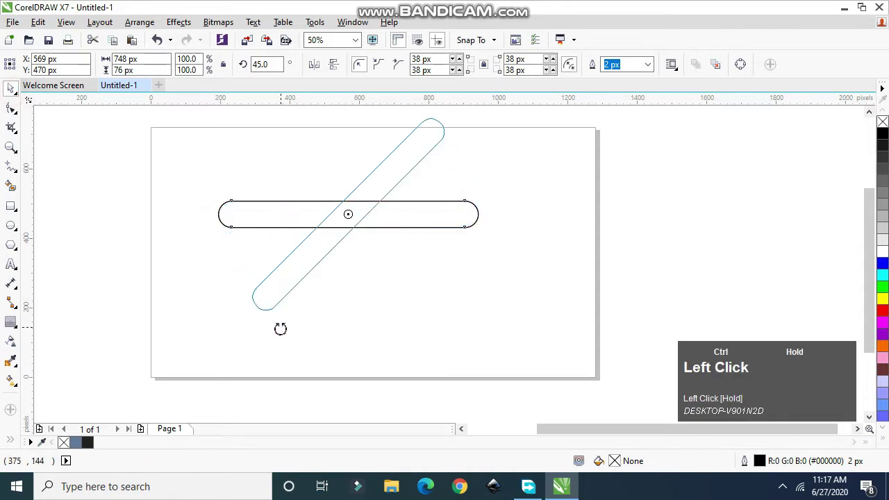
Move the diagonal bar so its upper rounded end overlaps the horizontal bar's right end.
{"action": "left_click", "coordinate": [345, 212]}
{"action": "left_click_drag", "start_coordinate": [345, 212], "coordinate": [382, 297]}
{"action": "scroll", "coordinate": [465, 212], "scroll_direction": "up", "scroll_amount": 2}
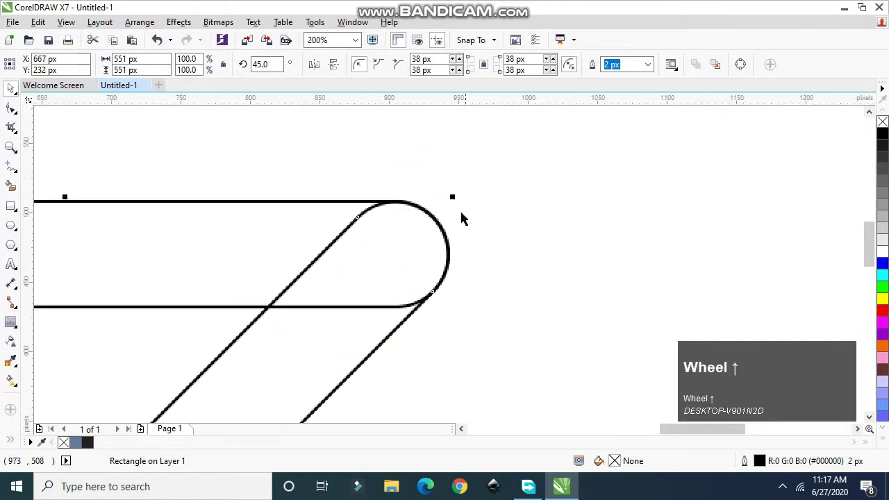
{"action": "scroll", "coordinate": [458, 221], "scroll_direction": "down", "scroll_amount": 2}
{"action": "scroll", "coordinate": [459, 221], "scroll_direction": "down", "scroll_amount": 1}
{"action": "scroll", "coordinate": [450, 298], "scroll_direction": "up", "scroll_amount": 1}
Duplicate the horizontal bar to the diagonal's lower end and place a matching left-aligned bar at its upper end.
{"action": "left_click", "coordinate": [241, 146]}
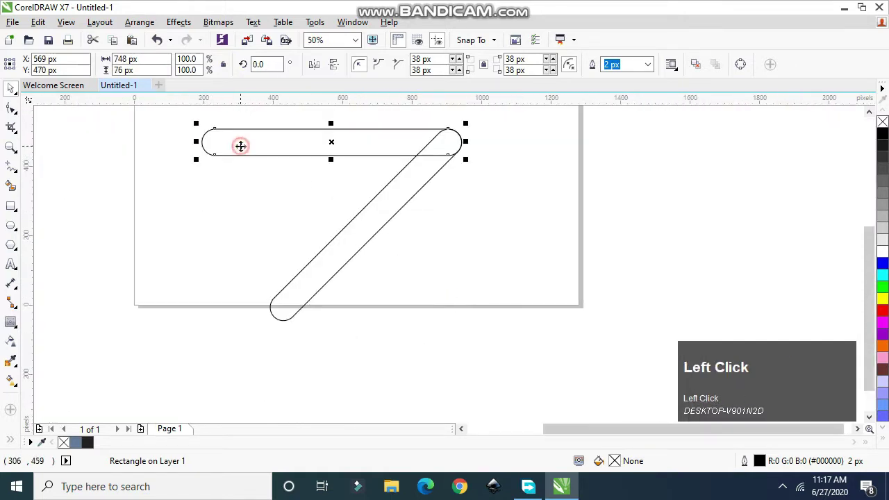
{"action": "left_click_drag", "start_coordinate": [333, 145], "coordinate": [393, 223]}
{"action": "scroll", "coordinate": [386, 304], "scroll_direction": "down", "scroll_amount": 1}
{"action": "key", "text": "ctrl+c"}
{"action": "key", "text": "ctrl+v"}
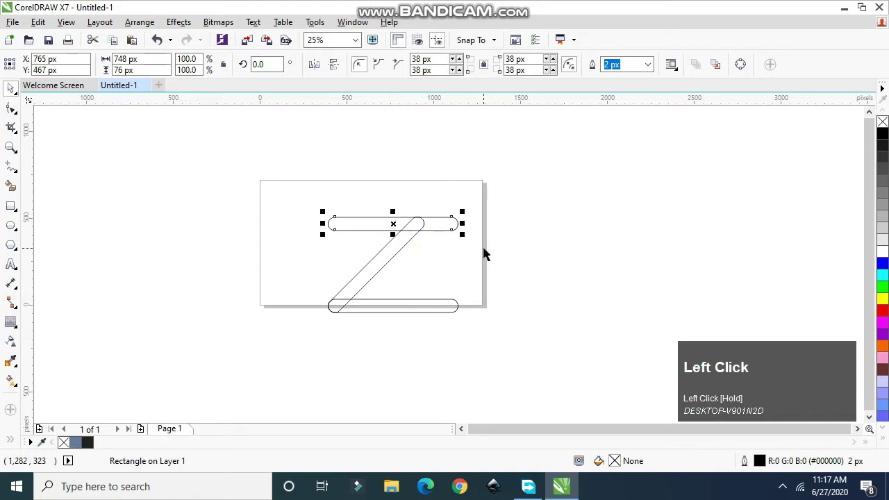
Shorten the top bar to about 552 px and the bottom bar to about 593 px from their right ends.
{"action": "scroll", "coordinate": [448, 215], "scroll_direction": "up", "scroll_amount": 1}
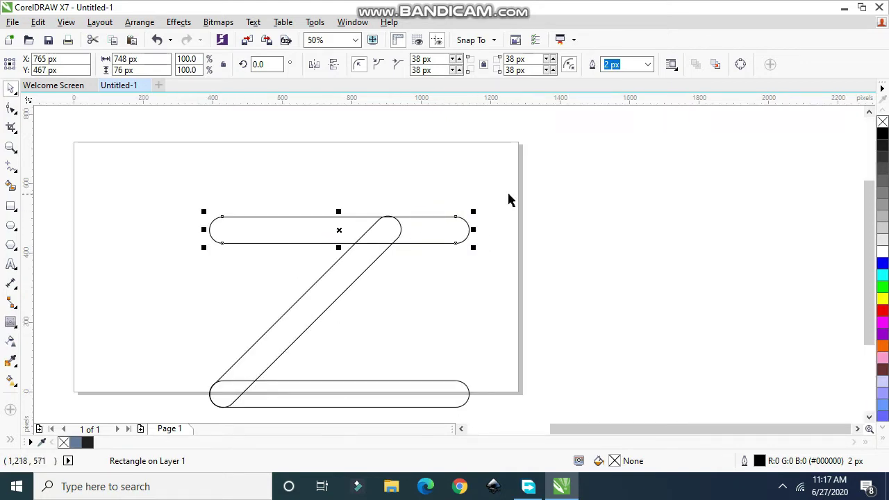
{"action": "left_click_drag", "start_coordinate": [475, 228], "coordinate": [407, 229]}
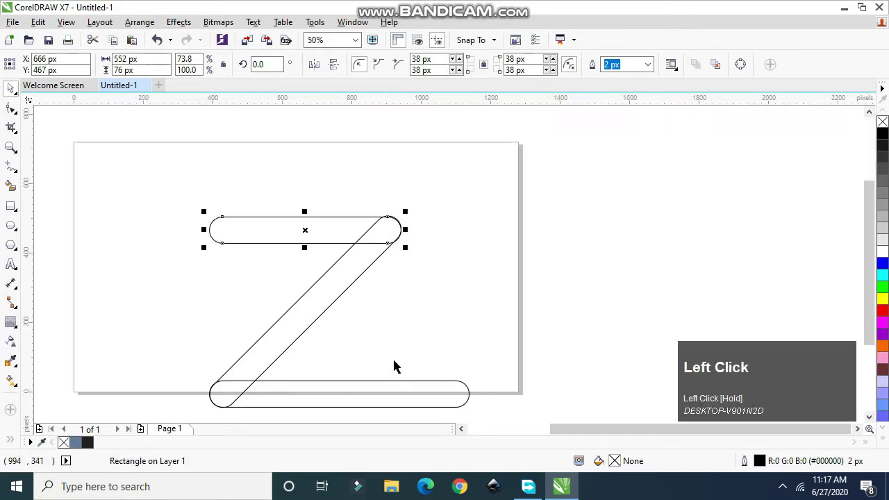
{"action": "left_click", "coordinate": [383, 393]}
{"action": "left_click_drag", "start_coordinate": [475, 394], "coordinate": [420, 393]}
{"action": "scroll", "coordinate": [381, 327], "scroll_direction": "down", "scroll_amount": 1}
{"action": "scroll", "coordinate": [368, 347], "scroll_direction": "up", "scroll_amount": 1}
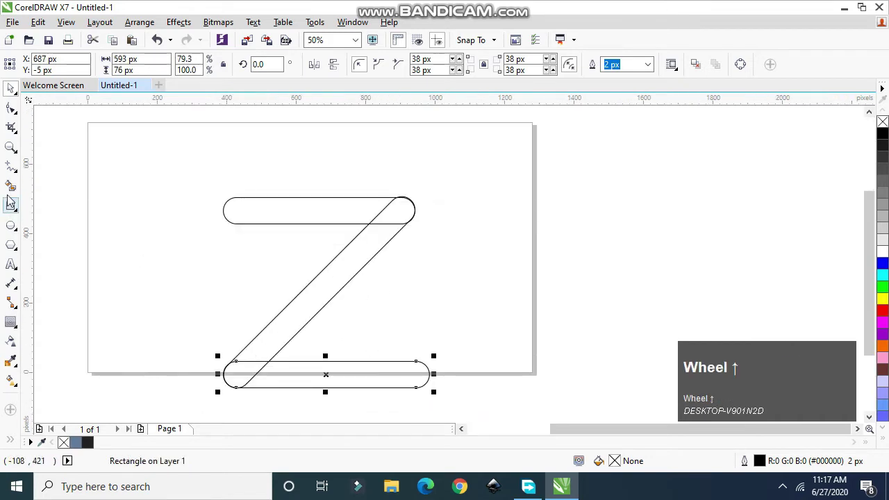
Nudge the top bar up slightly so its rounded end matches the diagonal's upper end.
{"action": "left_click", "coordinate": [11, 89]}
{"action": "scroll", "coordinate": [425, 213], "scroll_direction": "up", "scroll_amount": 2}
{"action": "left_click", "coordinate": [196, 170]}
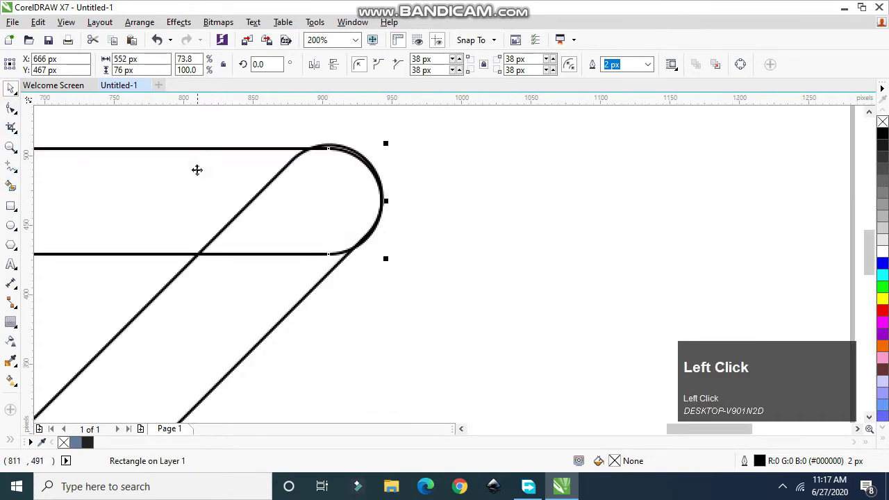
{"action": "left_click_drag", "start_coordinate": [197, 170], "coordinate": [198, 167]}
{"action": "scroll", "coordinate": [145, 252], "scroll_direction": "down", "scroll_amount": 2}
{"action": "left_click", "coordinate": [127, 341]}
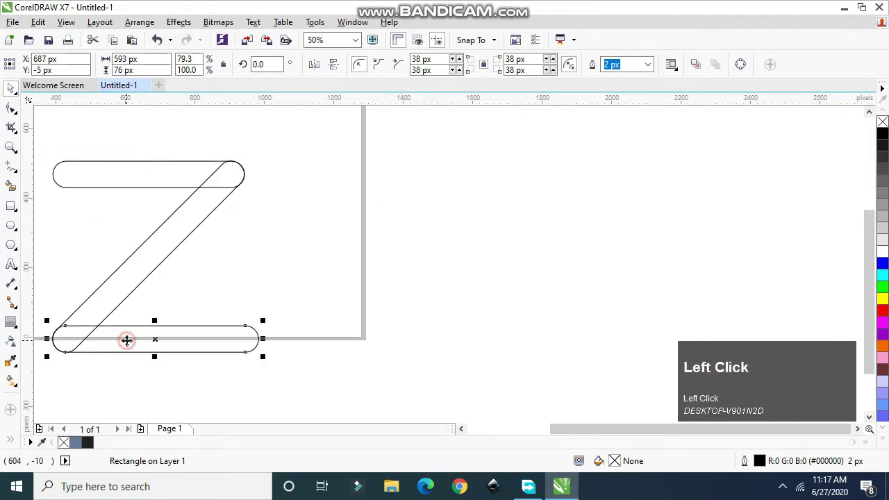
{"action": "scroll", "coordinate": [49, 338], "scroll_direction": "up", "scroll_amount": 2}
{"action": "scroll", "coordinate": [50, 338], "scroll_direction": "down", "scroll_amount": 2}
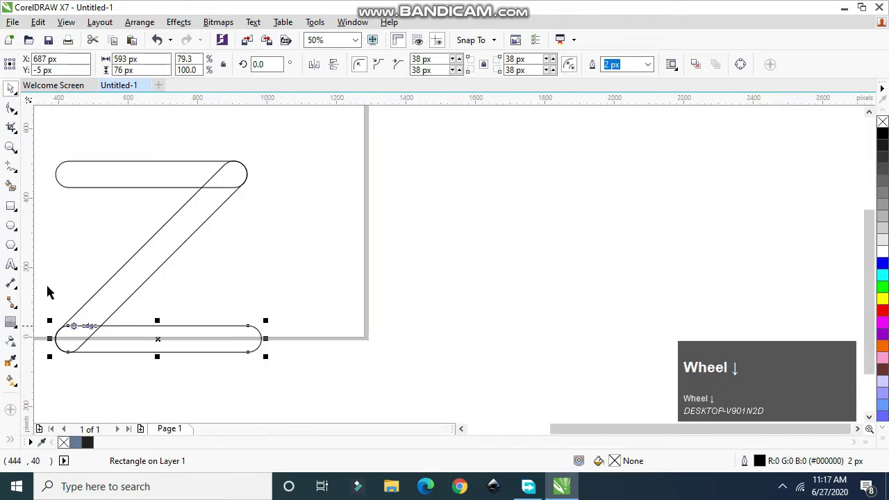
Shorten the bottom bar to about 555 px to line up with the top bar, using a temporary guide rectangle that is deleted.
{"action": "left_click", "coordinate": [11, 205]}
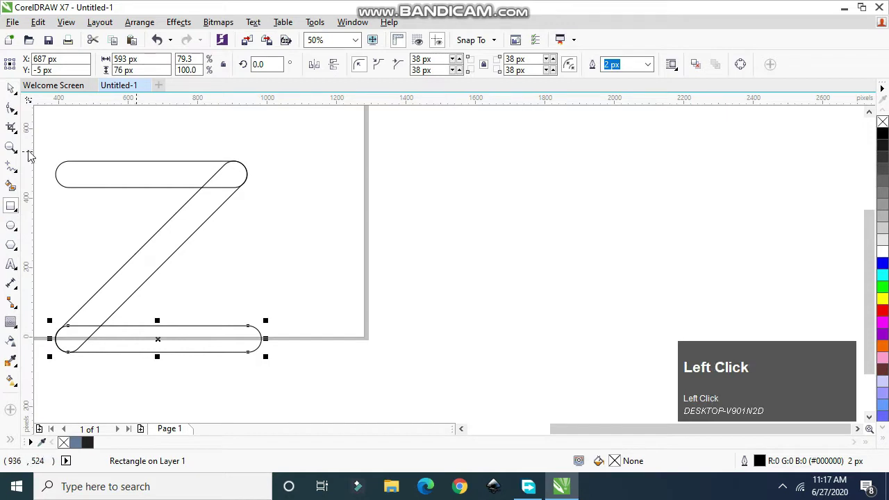
{"action": "left_click_drag", "start_coordinate": [56, 174], "coordinate": [243, 340]}
{"action": "left_click", "coordinate": [258, 338]}
{"action": "scroll", "coordinate": [264, 338], "scroll_direction": "up", "scroll_amount": 1}
{"action": "scroll", "coordinate": [243, 341], "scroll_direction": "down", "scroll_amount": 2}
{"action": "scroll", "coordinate": [147, 308], "scroll_direction": "up", "scroll_amount": 1}
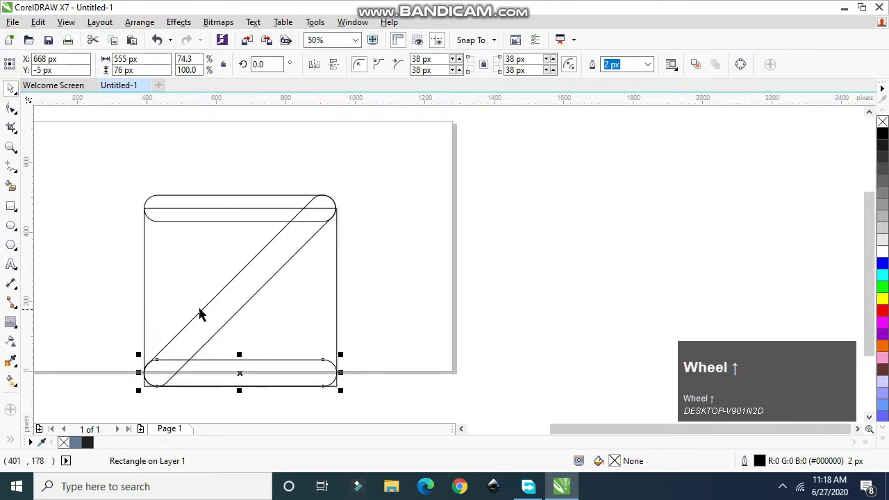
{"action": "left_click", "coordinate": [317, 294]}
{"action": "key", "text": "Delete"}
Fill the top, diagonal and bottom bars with the light purple #9999FF.
{"action": "left_click", "coordinate": [223, 207]}
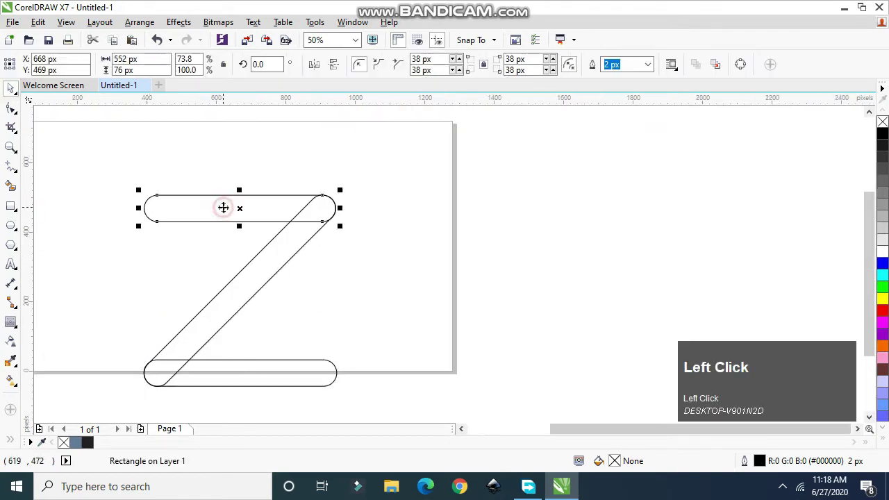
{"action": "left_click", "coordinate": [882, 393]}
{"action": "left_click", "coordinate": [275, 262]}
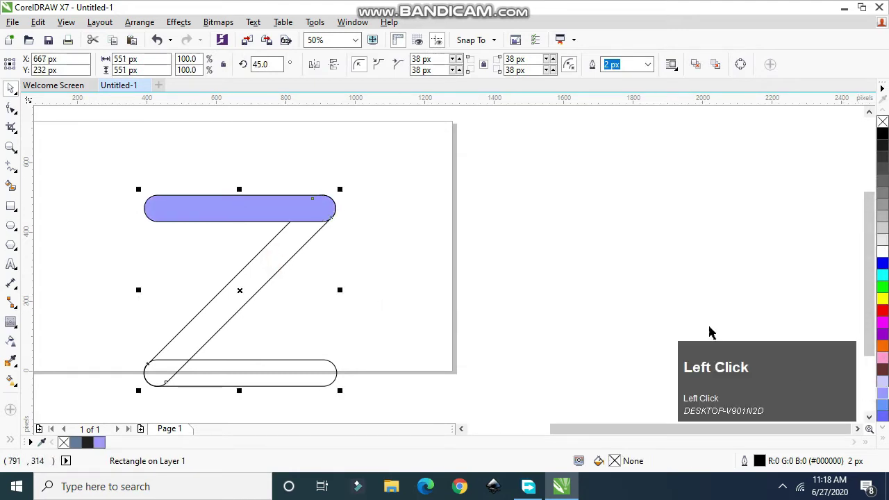
{"action": "left_click", "coordinate": [882, 393]}
{"action": "left_click", "coordinate": [476, 264]}
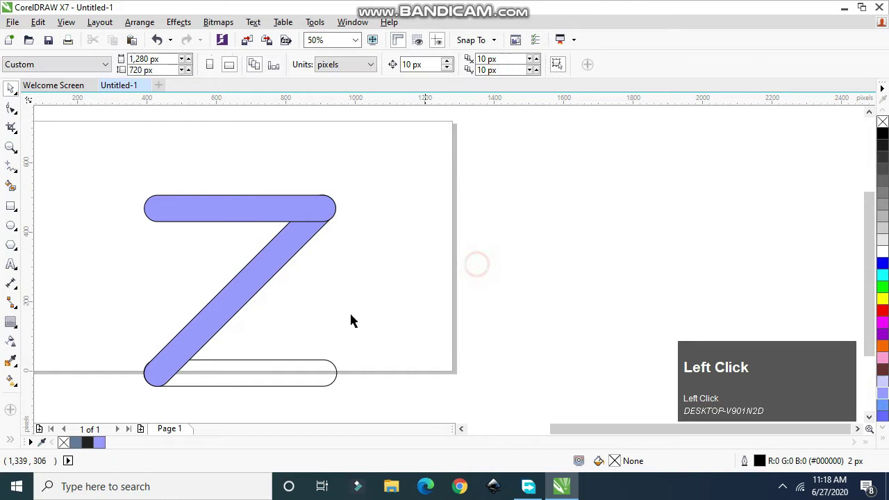
{"action": "left_click", "coordinate": [273, 376]}
{"action": "left_click", "coordinate": [883, 393]}
{"action": "left_click", "coordinate": [440, 236]}
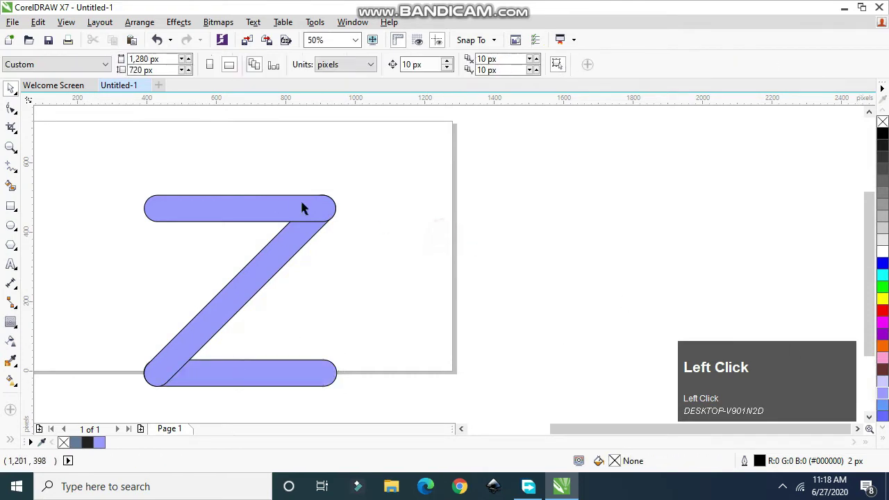
Move all three bars of the Z by the same horizontal distance to the empty area right of the page.
{"action": "left_click_drag", "start_coordinate": [255, 207], "coordinate": [675, 198]}
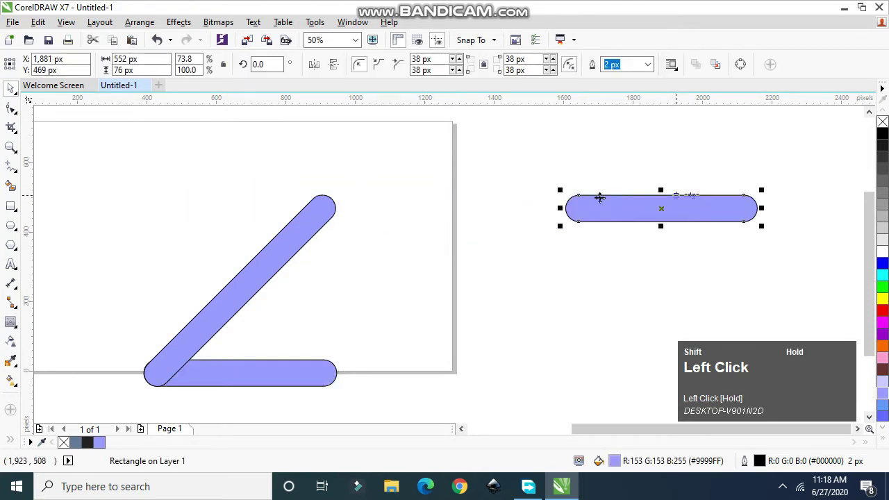
{"action": "left_click", "coordinate": [298, 239]}
{"action": "key", "text": "ctrl+r"}
{"action": "left_click", "coordinate": [240, 373]}
{"action": "key", "text": "ctrl+r"}
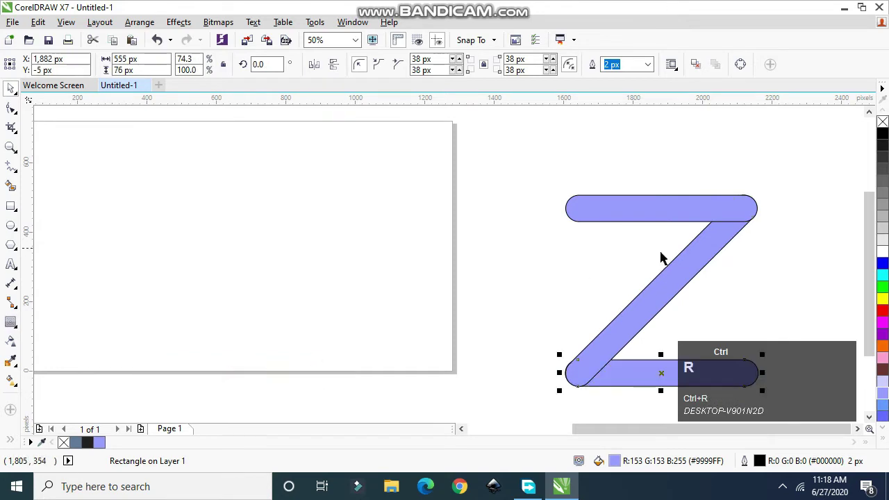
Weld the top bar and the diagonal bar into one shape.
{"action": "left_click", "coordinate": [698, 218]}
{"action": "left_click", "coordinate": [713, 250], "text": "shift"}
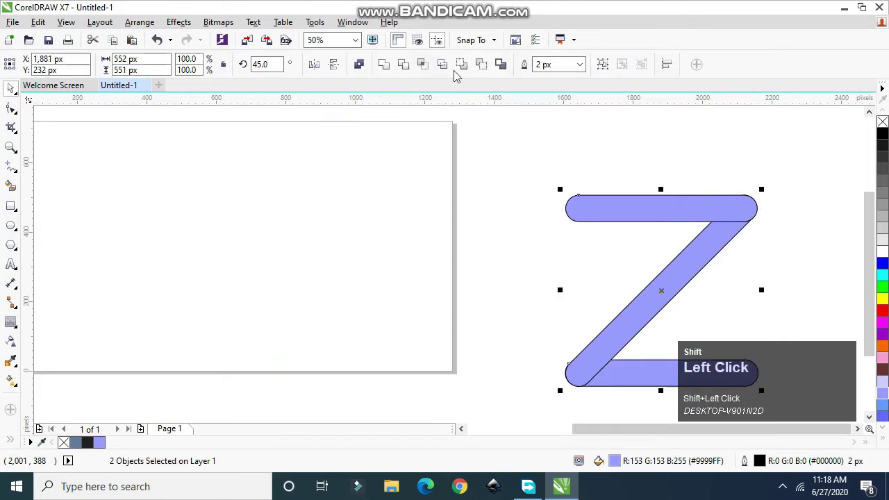
{"action": "left_click", "coordinate": [391, 67]}
{"action": "left_click", "coordinate": [402, 179]}
Weld the bottom bar to the combined top and diagonal shape to form a single Z.
{"action": "scroll", "coordinate": [590, 254], "scroll_direction": "down", "scroll_amount": 1}
{"action": "scroll", "coordinate": [484, 287], "scroll_direction": "up", "scroll_amount": 1}
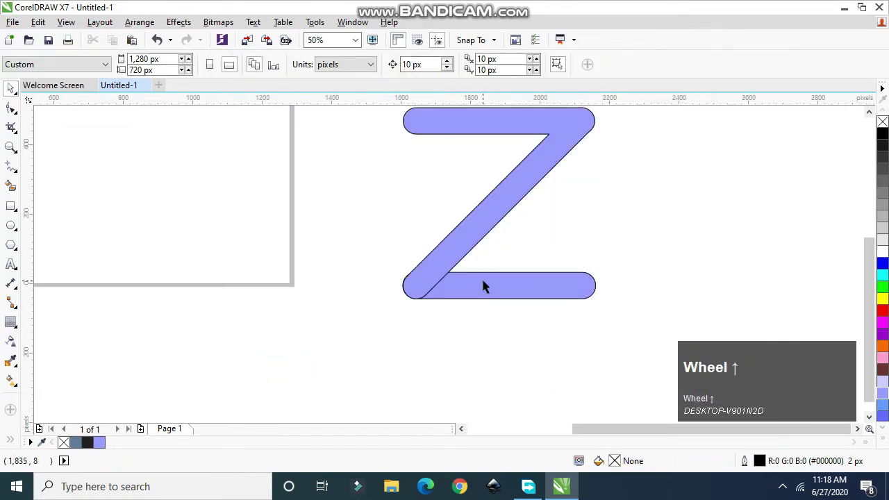
{"action": "left_click", "coordinate": [426, 263]}
{"action": "left_click", "coordinate": [468, 290], "text": "shift"}
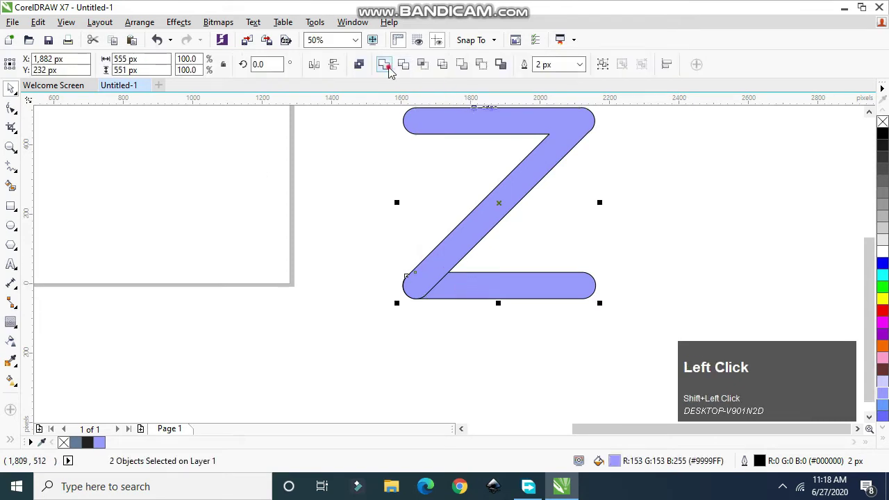
{"action": "left_click", "coordinate": [391, 67]}
{"action": "scroll", "coordinate": [395, 223], "scroll_direction": "down", "scroll_amount": 1}
{"action": "scroll", "coordinate": [473, 158], "scroll_direction": "up", "scroll_amount": 1}
{"action": "left_click", "coordinate": [514, 170]}
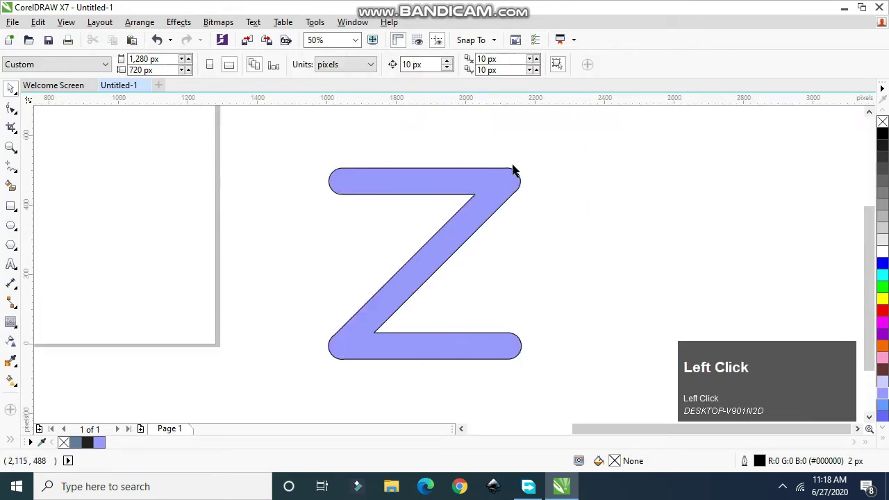
Adjust the curve at the rightmost node of the Z's upper-right rounded corner with the Shape tool.
{"action": "scroll", "coordinate": [514, 173], "scroll_direction": "up", "scroll_amount": 3}
{"action": "scroll", "coordinate": [539, 215], "scroll_direction": "down", "scroll_amount": 1}
{"action": "left_click", "coordinate": [492, 191]}
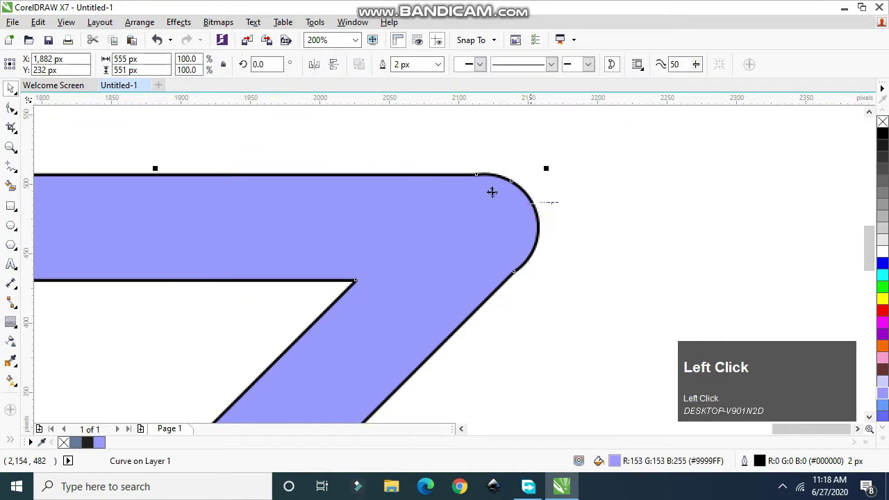
{"action": "left_click", "coordinate": [11, 109]}
{"action": "scroll", "coordinate": [511, 260], "scroll_direction": "up", "scroll_amount": 1}
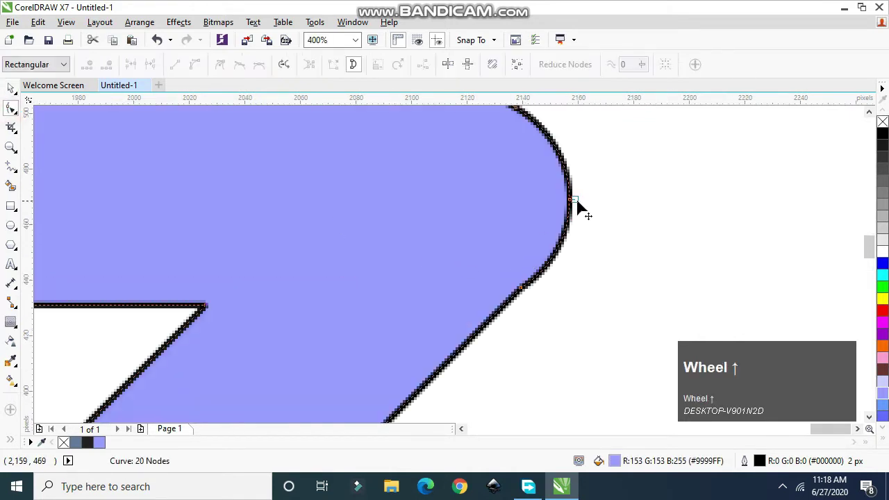
{"action": "left_click_drag", "start_coordinate": [568, 201], "coordinate": [564, 197]}
{"action": "key", "text": "ctrl+z"}
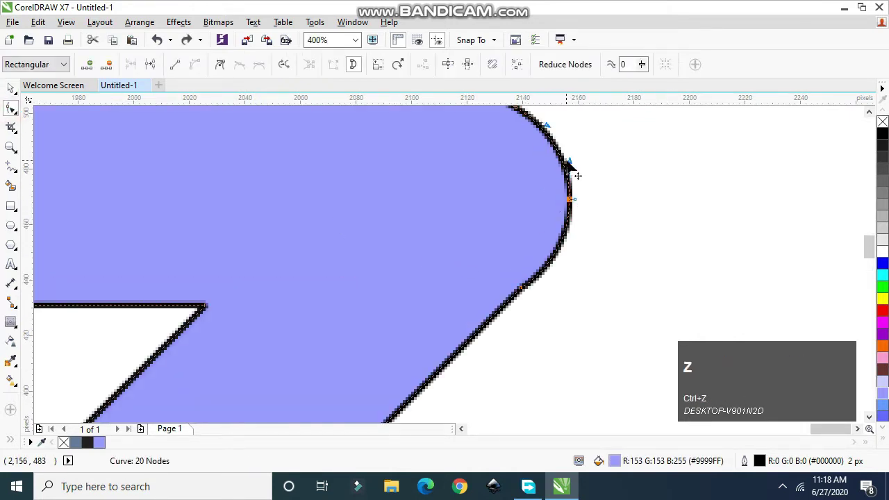
{"action": "left_click_drag", "start_coordinate": [570, 161], "coordinate": [576, 210]}
Reshape the lower part of the upper-right corner curve so it flows smoothly into the diagonal's edge.
{"action": "scroll", "coordinate": [572, 196], "scroll_direction": "down", "scroll_amount": 1}
{"action": "scroll", "coordinate": [564, 222], "scroll_direction": "up", "scroll_amount": 1}
{"action": "scroll", "coordinate": [574, 182], "scroll_direction": "up", "scroll_amount": 1}
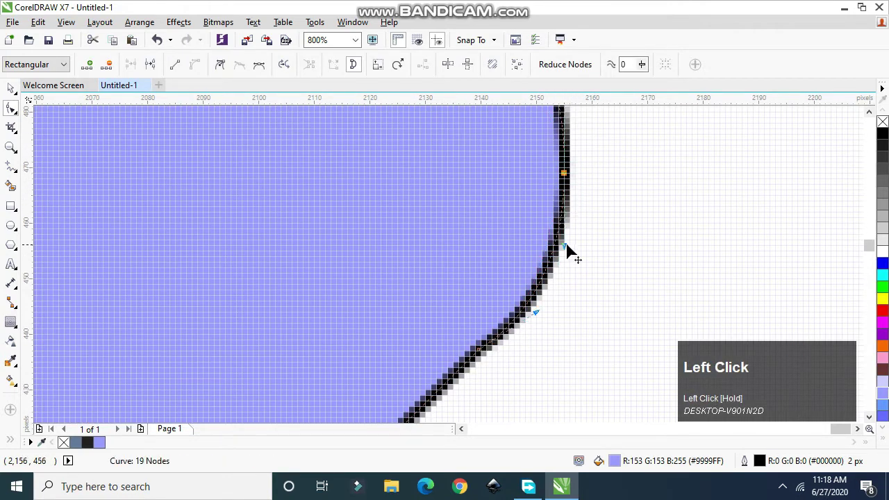
{"action": "left_click_drag", "start_coordinate": [535, 321], "coordinate": [551, 290]}
{"action": "scroll", "coordinate": [553, 260], "scroll_direction": "down", "scroll_amount": 2}
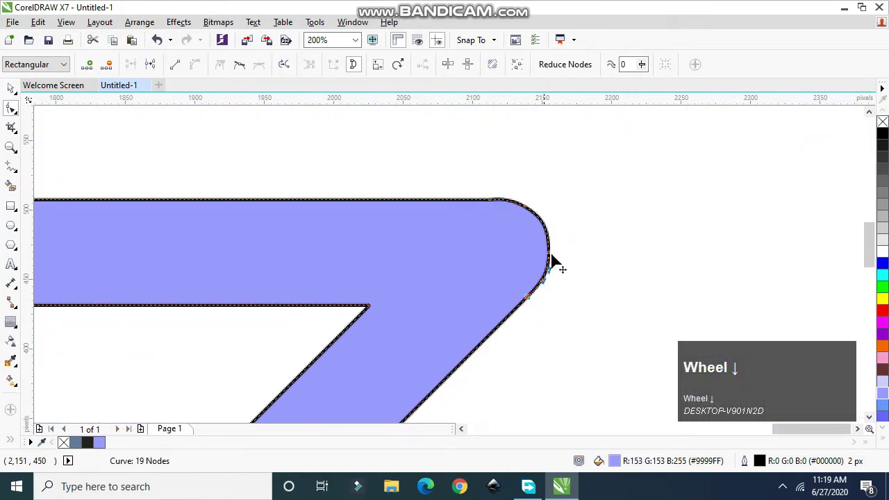
Adjust the node on the upper arc of the Z's upper-right corner and remove an extra node from the curve.
{"action": "scroll", "coordinate": [497, 195], "scroll_direction": "up", "scroll_amount": 1}
{"action": "scroll", "coordinate": [461, 182], "scroll_direction": "up", "scroll_amount": 1}
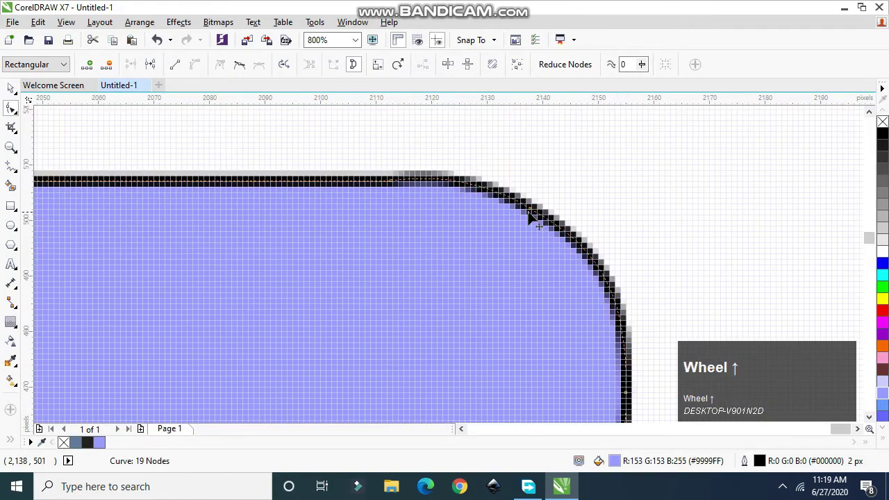
{"action": "left_click_drag", "start_coordinate": [530, 216], "coordinate": [543, 218]}
{"action": "scroll", "coordinate": [543, 218], "scroll_direction": "down", "scroll_amount": 3}
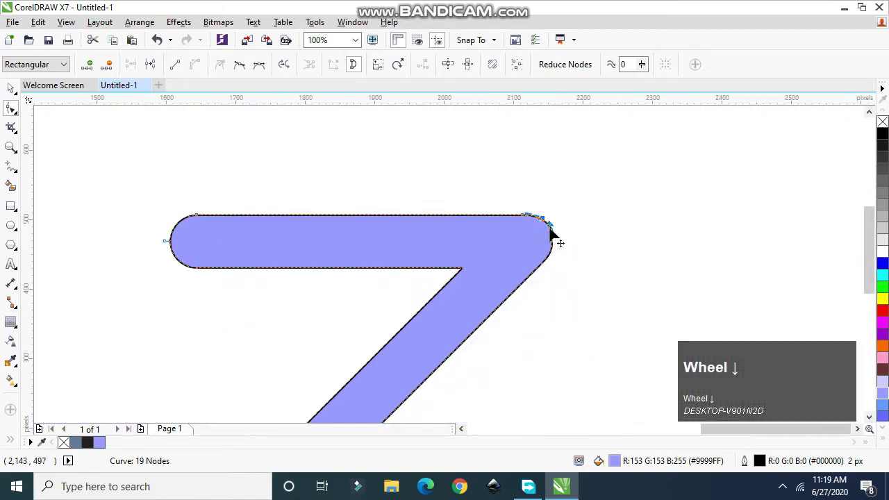
{"action": "scroll", "coordinate": [550, 236], "scroll_direction": "up", "scroll_amount": 3}
{"action": "double_click", "coordinate": [548, 323]}
{"action": "scroll", "coordinate": [605, 261], "scroll_direction": "down", "scroll_amount": 5}
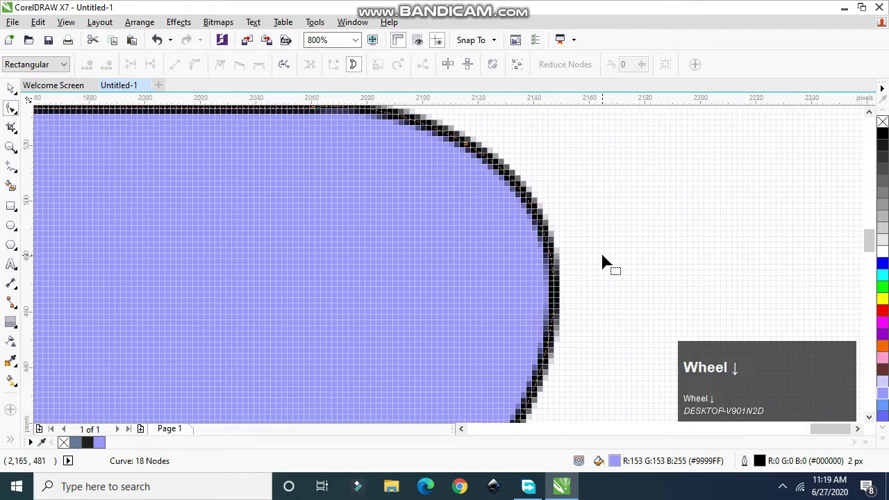
Try to adjust the nodes on the Z's lower-left rounded corner, and undo the changes.
{"action": "scroll", "coordinate": [531, 351], "scroll_direction": "up", "scroll_amount": 2}
{"action": "left_click", "coordinate": [511, 353]}
{"action": "scroll", "coordinate": [453, 261], "scroll_direction": "up", "scroll_amount": 2}
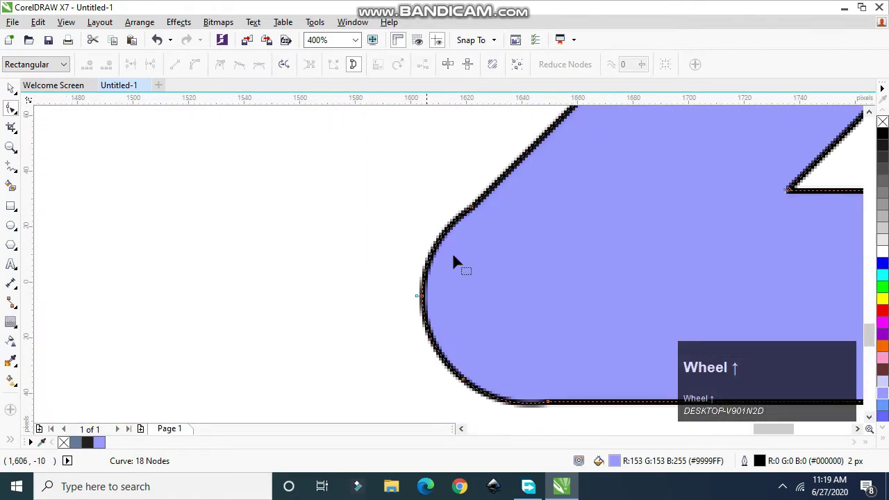
{"action": "left_click", "coordinate": [422, 296]}
{"action": "key", "text": "ctrl+z"}
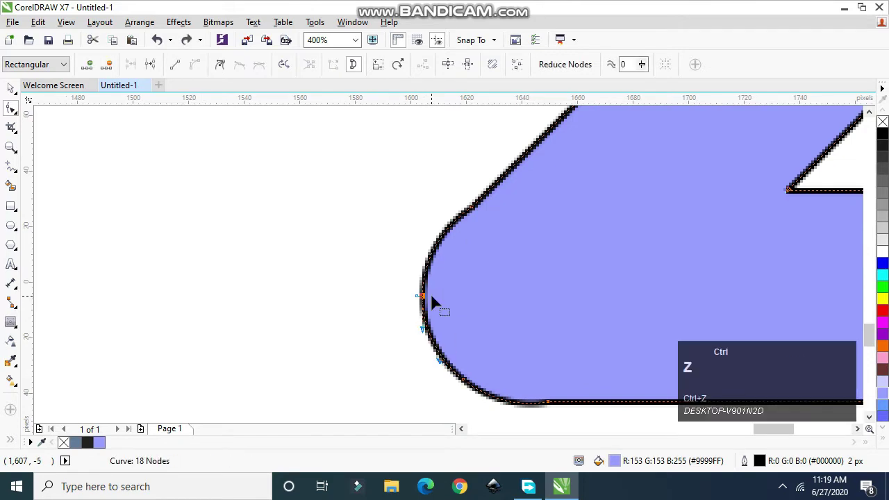
{"action": "left_click", "coordinate": [431, 296]}
{"action": "left_click_drag", "start_coordinate": [471, 211], "coordinate": [514, 174]}
{"action": "scroll", "coordinate": [514, 174], "scroll_direction": "down", "scroll_amount": 1}
{"action": "key", "text": "z"}
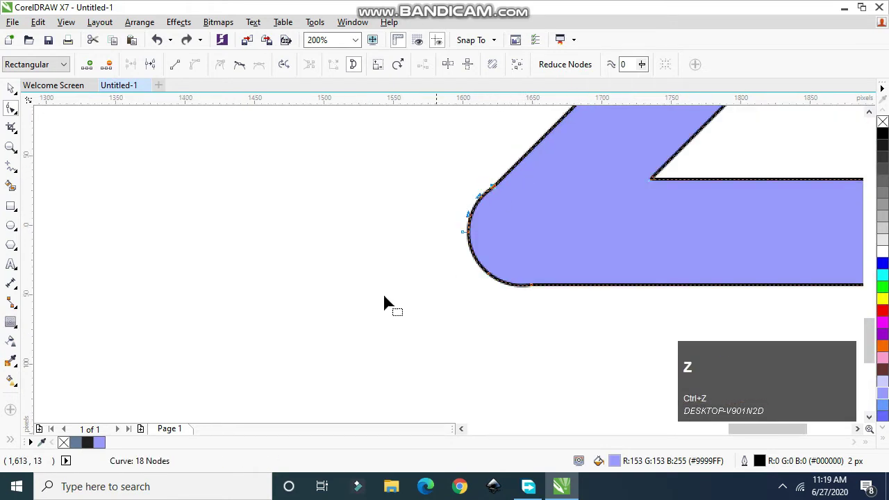
{"action": "scroll", "coordinate": [365, 307], "scroll_direction": "down", "scroll_amount": 3}
{"action": "scroll", "coordinate": [375, 236], "scroll_direction": "up", "scroll_amount": 1}
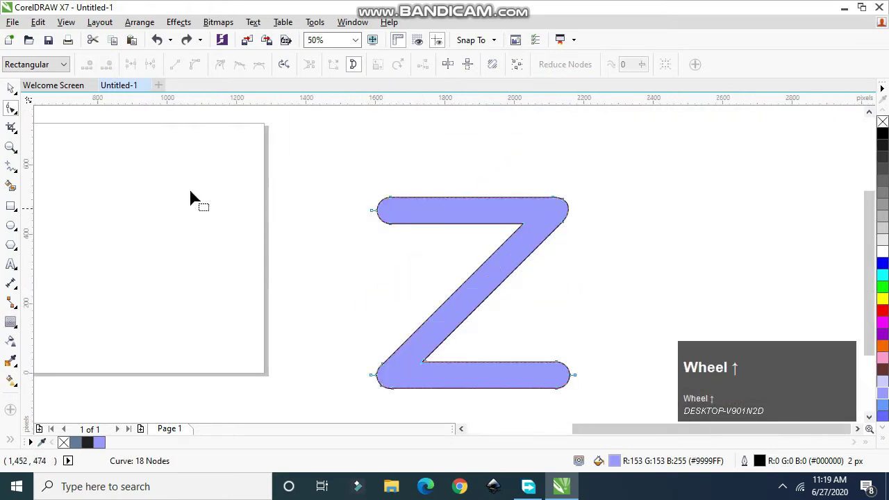
Apply a one-step outside contour of 65 px around the Z shape.
{"action": "left_click", "coordinate": [9, 87]}
{"action": "left_click", "coordinate": [222, 200]}
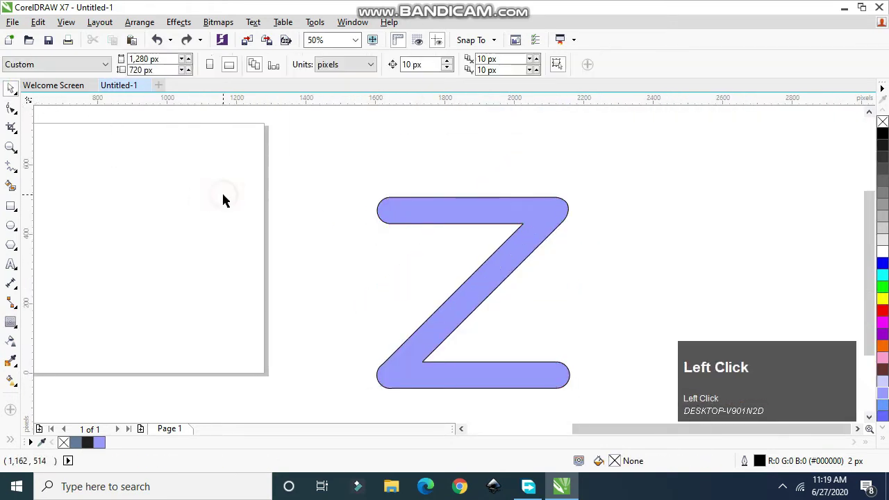
{"action": "left_click", "coordinate": [463, 213]}
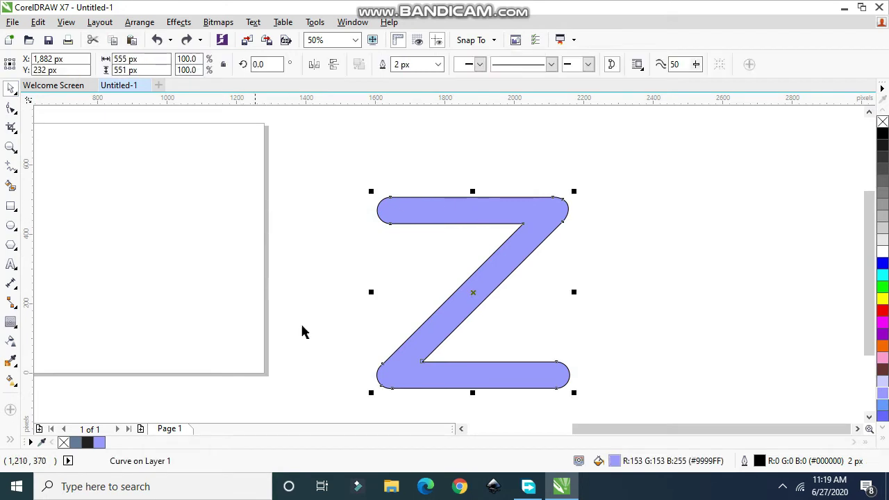
{"action": "scroll", "coordinate": [409, 404], "scroll_direction": "down", "scroll_amount": 2}
{"action": "left_click", "coordinate": [11, 321]}
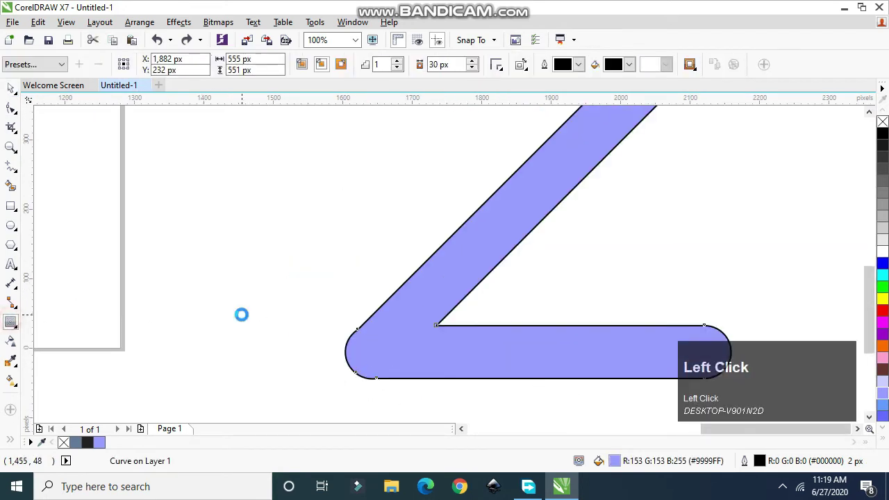
{"action": "scroll", "coordinate": [241, 313], "scroll_direction": "down", "scroll_amount": 2}
{"action": "left_click_drag", "start_coordinate": [384, 174], "coordinate": [393, 149]}
{"action": "scroll", "coordinate": [389, 141], "scroll_direction": "down", "scroll_amount": 2}
{"action": "scroll", "coordinate": [387, 151], "scroll_direction": "up", "scroll_amount": 2}
{"action": "left_click", "coordinate": [392, 158]}
{"action": "left_click", "coordinate": [549, 230]}
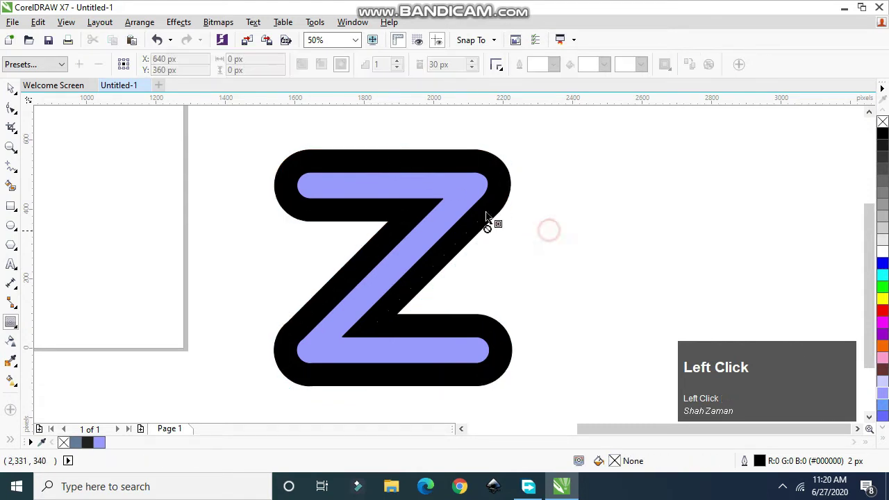
Break the contour group apart so the black contour is a separate curve from the Z.
{"action": "left_click", "coordinate": [14, 90]}
{"action": "right_click", "coordinate": [364, 185]}
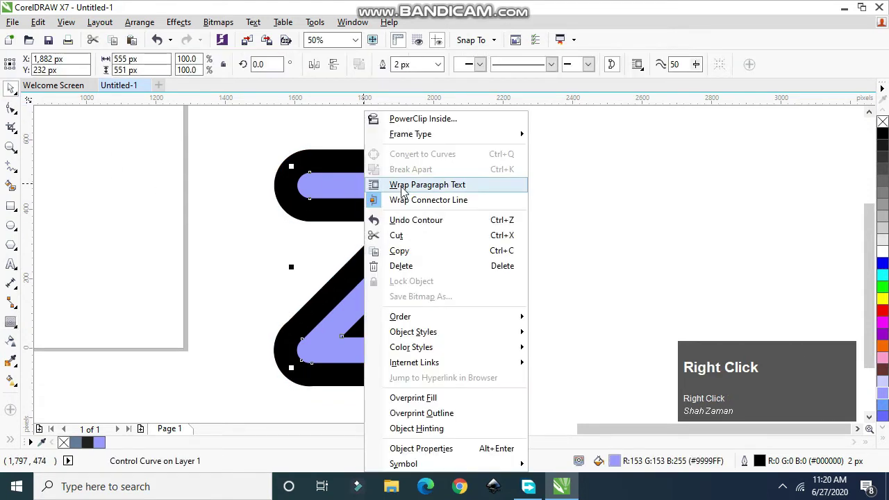
{"action": "left_click", "coordinate": [679, 201]}
{"action": "right_click", "coordinate": [449, 167]}
{"action": "left_click", "coordinate": [582, 187]}
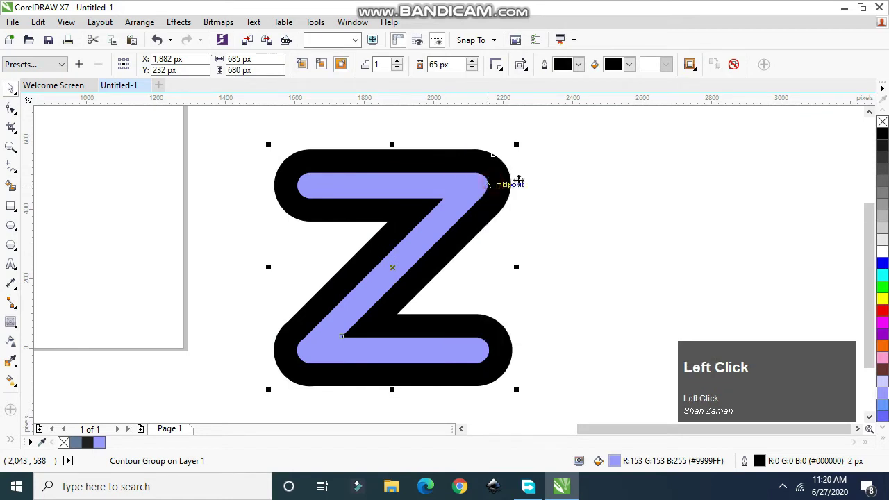
{"action": "left_click", "coordinate": [514, 197]}
Smart-fill the band between the contour and the Z in blue-gray, and move the new shape to the right of the original.
{"action": "left_click", "coordinate": [11, 184]}
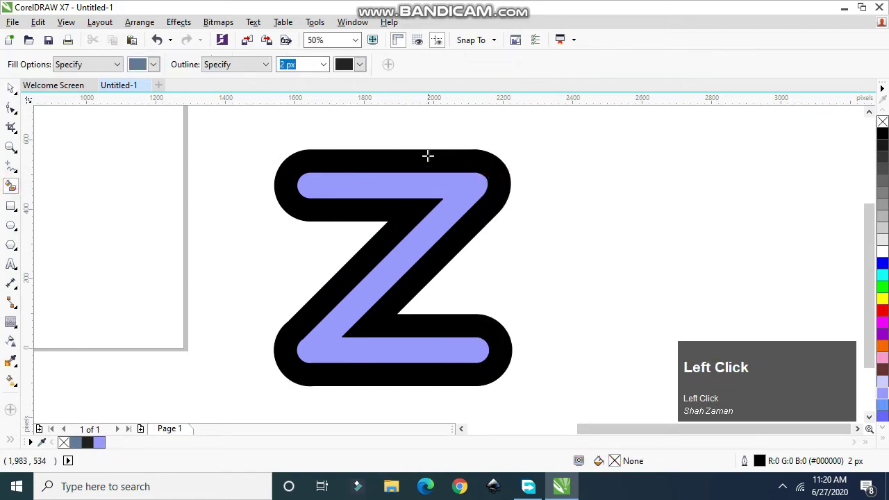
{"action": "left_click", "coordinate": [429, 155]}
{"action": "left_click", "coordinate": [14, 90]}
{"action": "left_click", "coordinate": [460, 248]}
{"action": "scroll", "coordinate": [452, 248], "scroll_direction": "down", "scroll_amount": 1}
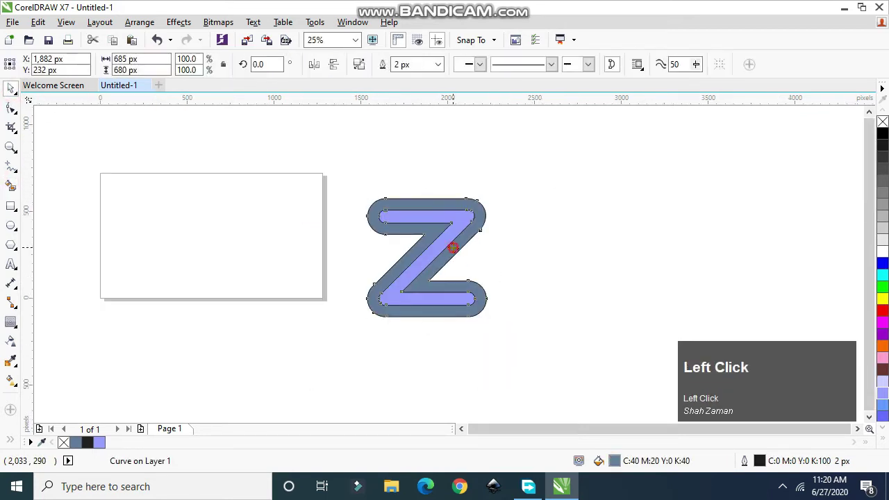
{"action": "left_click_drag", "start_coordinate": [452, 248], "coordinate": [618, 201]}
Delete the original black contour and the purple Z.
{"action": "left_click", "coordinate": [495, 287]}
{"action": "left_click", "coordinate": [483, 309]}
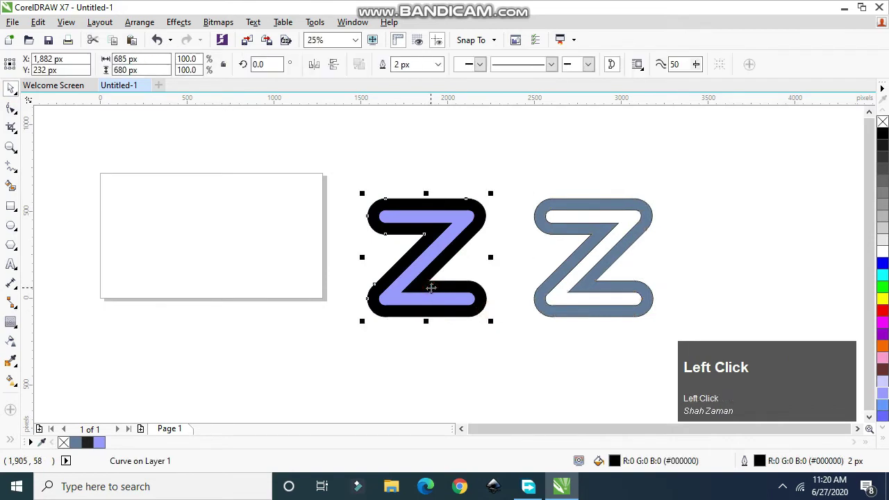
{"action": "key", "text": "Delete"}
{"action": "left_click", "coordinate": [425, 261]}
{"action": "key", "text": "Delete"}
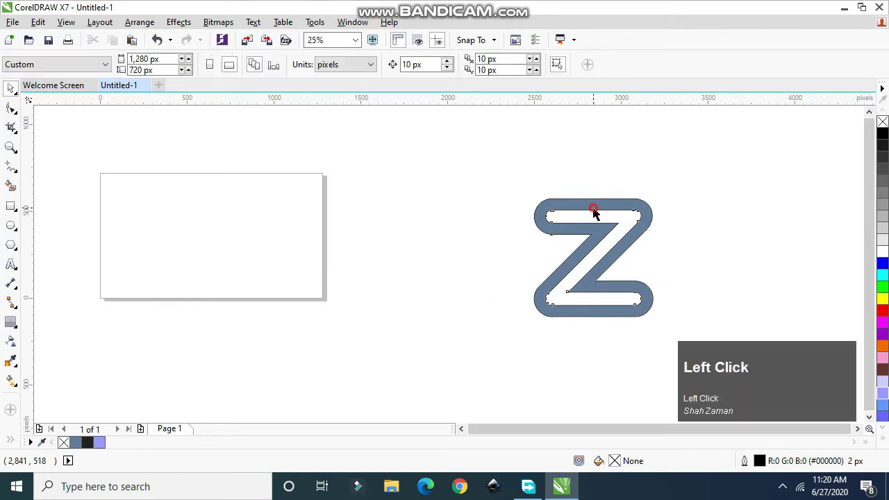
Move the blue-gray hollow Z back beside the page and remove its outline.
{"action": "left_click_drag", "start_coordinate": [594, 213], "coordinate": [409, 187]}
{"action": "scroll", "coordinate": [409, 188], "scroll_direction": "up", "scroll_amount": 1}
{"action": "right_click", "coordinate": [883, 125]}
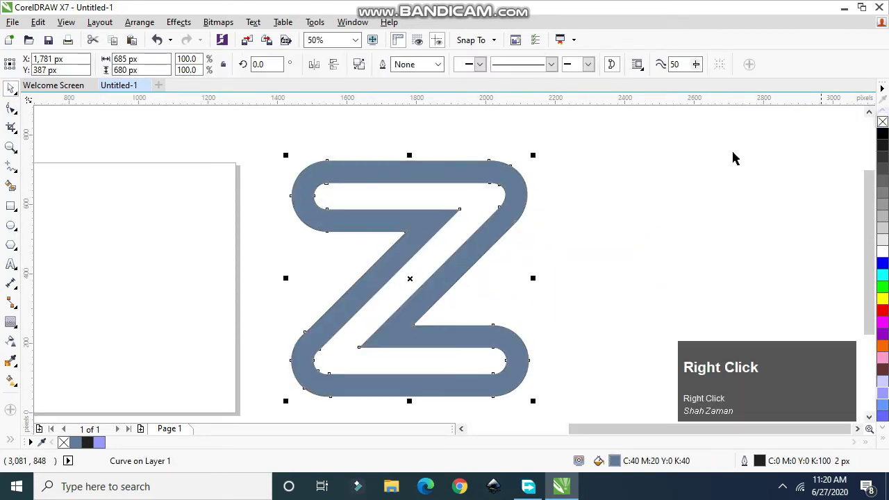
Draw two straight 45° lines along the inner edges of the Z's diagonal, about 528 px and 596 px wide, extending past the upper-right corner.
{"action": "left_click", "coordinate": [394, 236]}
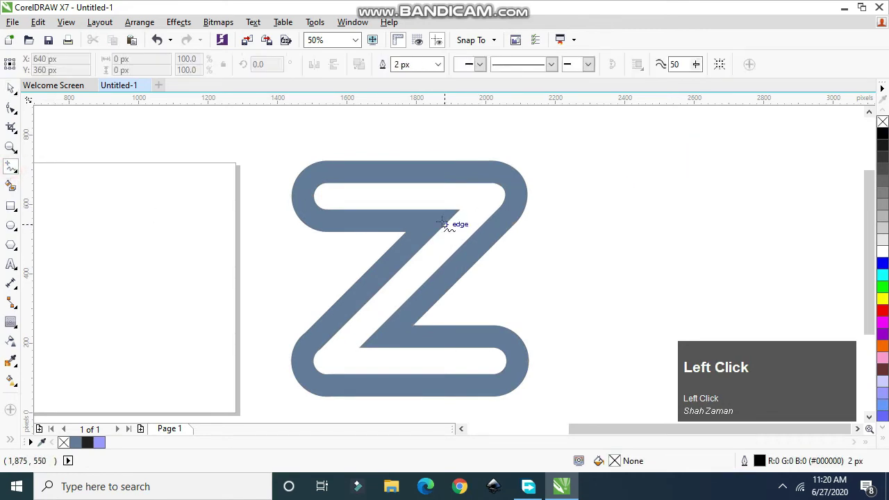
{"action": "left_click", "coordinate": [369, 300], "text": "ctrl"}
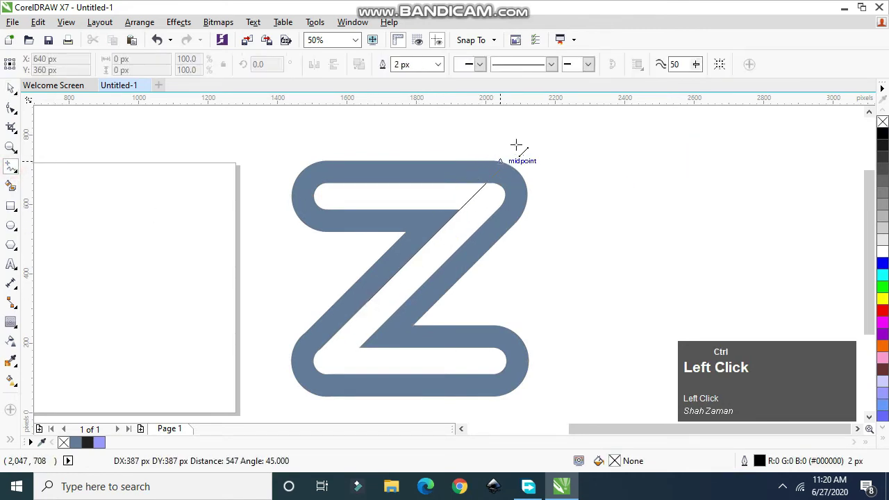
{"action": "left_click", "coordinate": [550, 117], "text": "ctrl"}
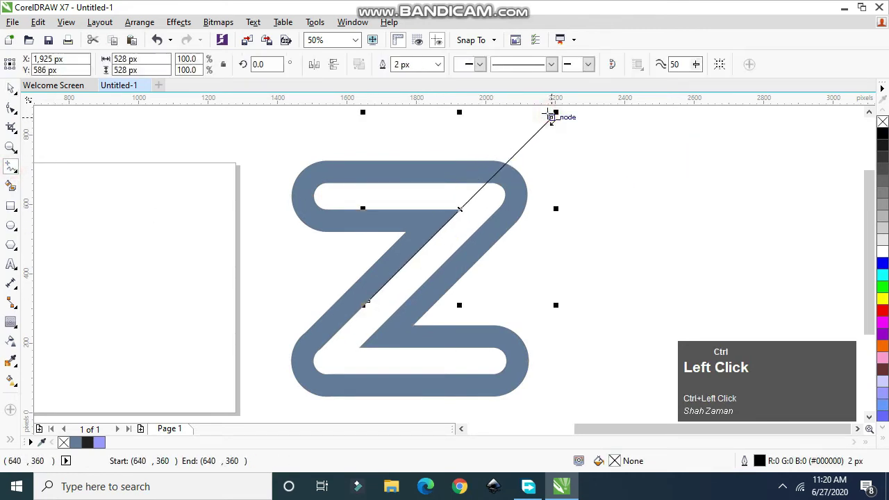
{"action": "left_click", "coordinate": [401, 301], "text": "ctrl"}
{"action": "scroll", "coordinate": [581, 132], "scroll_direction": "up", "scroll_amount": 1}
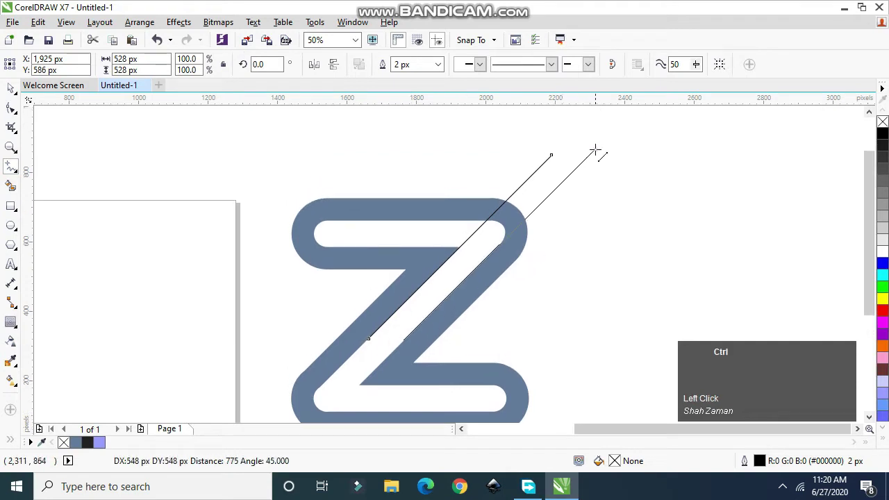
{"action": "left_click", "coordinate": [613, 136], "text": "ctrl"}
{"action": "scroll", "coordinate": [612, 139], "scroll_direction": "down", "scroll_amount": 1}
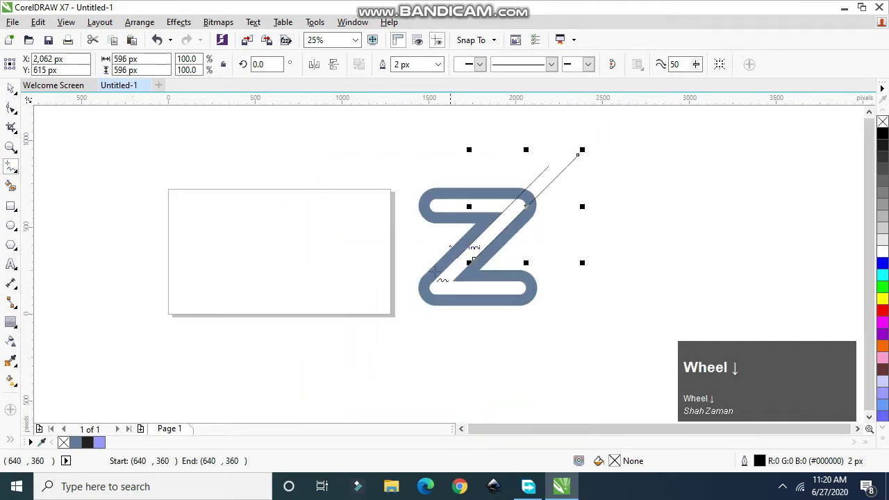
Extend the lower ends of both diagonal lines past the Z's lower-left corner with the Shape tool.
{"action": "scroll", "coordinate": [401, 293], "scroll_direction": "up", "scroll_amount": 1}
{"action": "scroll", "coordinate": [401, 293], "scroll_direction": "down", "scroll_amount": 1}
{"action": "left_click", "coordinate": [10, 108]}
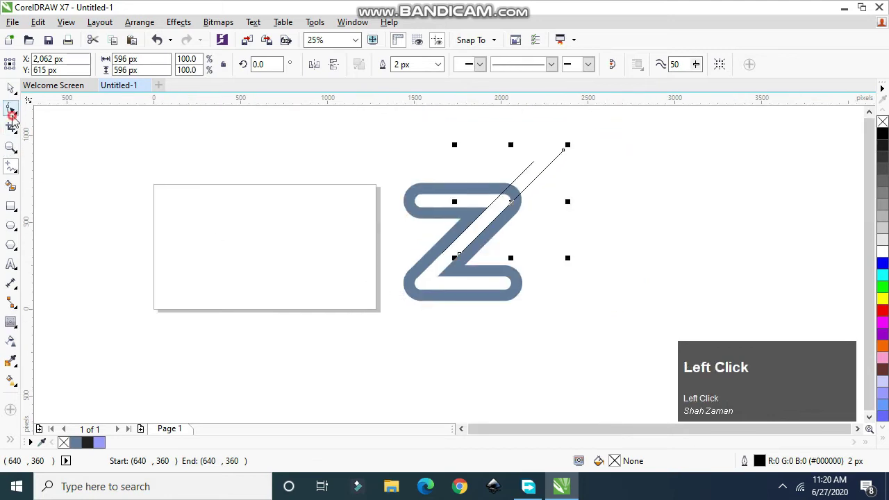
{"action": "scroll", "coordinate": [264, 311], "scroll_direction": "up", "scroll_amount": 1}
{"action": "left_click_drag", "start_coordinate": [656, 202], "coordinate": [548, 300]}
{"action": "left_click_drag", "start_coordinate": [495, 355], "coordinate": [495, 355]}
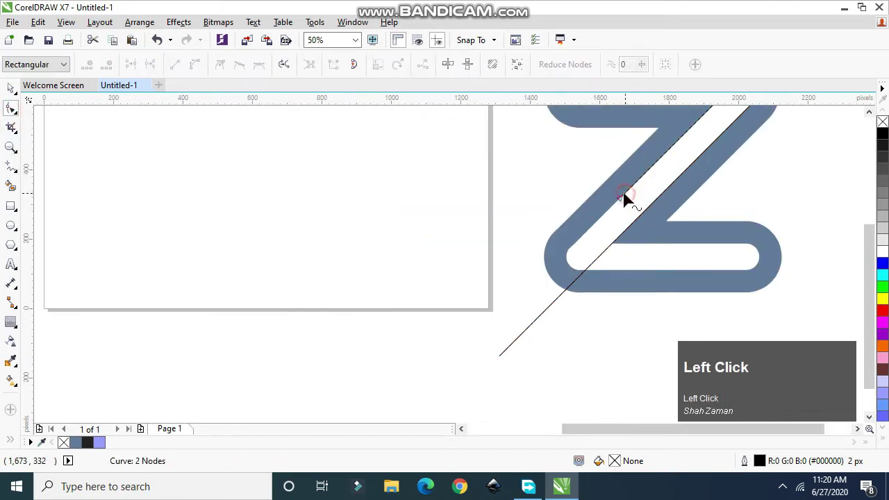
{"action": "left_click_drag", "start_coordinate": [622, 198], "coordinate": [462, 359]}
{"action": "scroll", "coordinate": [648, 238], "scroll_direction": "down", "scroll_amount": 1}
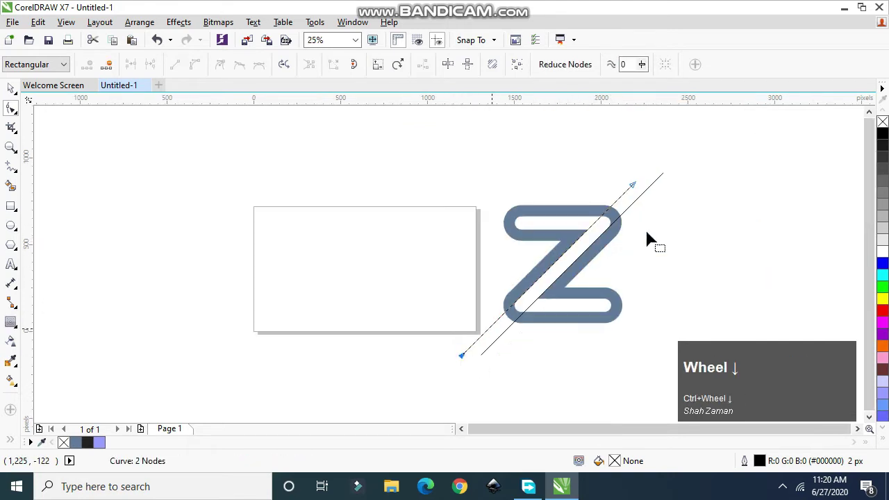
{"action": "scroll", "coordinate": [232, 277], "scroll_direction": "up", "scroll_amount": 1}
Fill the hollow Z with dark gray (#4D4D4D).
{"action": "left_click", "coordinate": [10, 88]}
{"action": "left_click", "coordinate": [389, 195]}
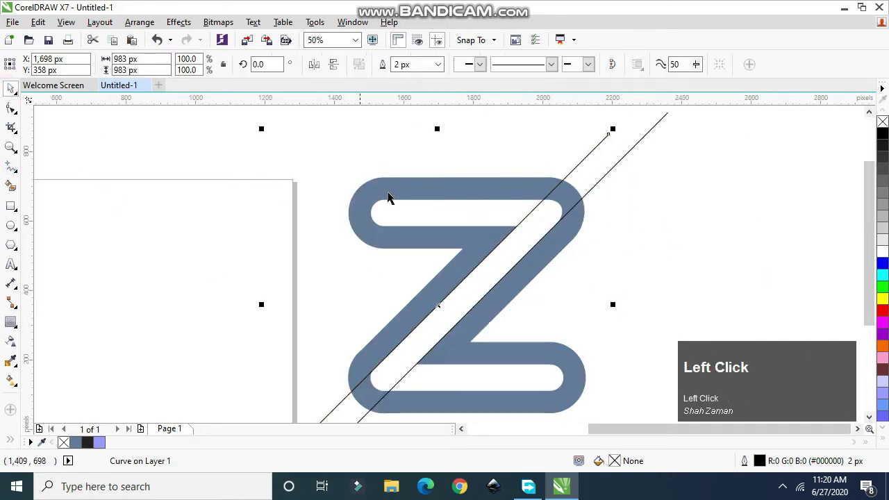
{"action": "left_click", "coordinate": [882, 168]}
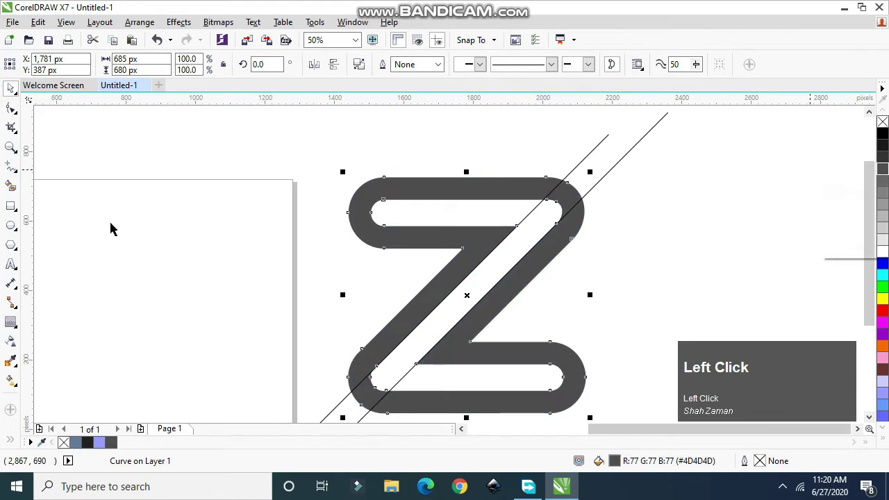
Smart-fill the upper-left and lower-right parts of the hollow Z on either side of the two lines in blue-gray.
{"action": "left_click", "coordinate": [9, 186]}
{"action": "left_click", "coordinate": [407, 188]}
{"action": "left_click", "coordinate": [504, 355]}
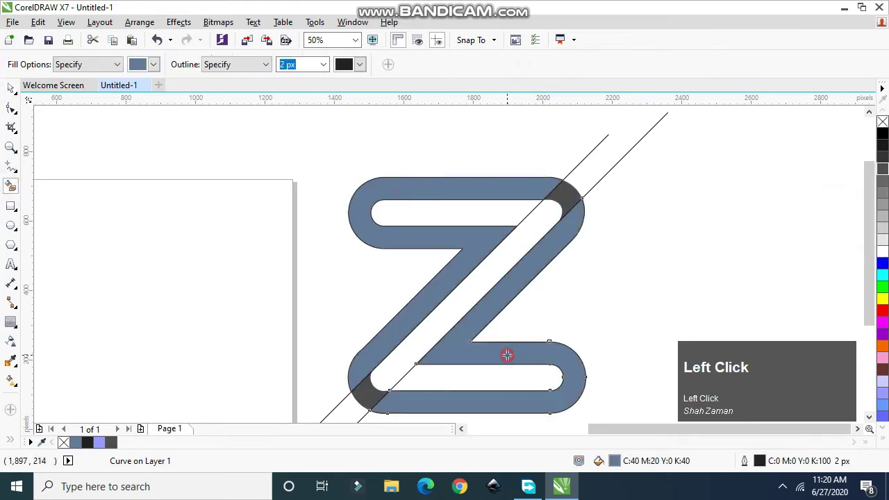
{"action": "scroll", "coordinate": [486, 343], "scroll_direction": "down", "scroll_amount": 1}
{"action": "scroll", "coordinate": [530, 376], "scroll_direction": "up", "scroll_amount": 1}
Select both blue-gray pieces and move them together to the right, clear of the dark gray Z.
{"action": "left_click", "coordinate": [11, 88]}
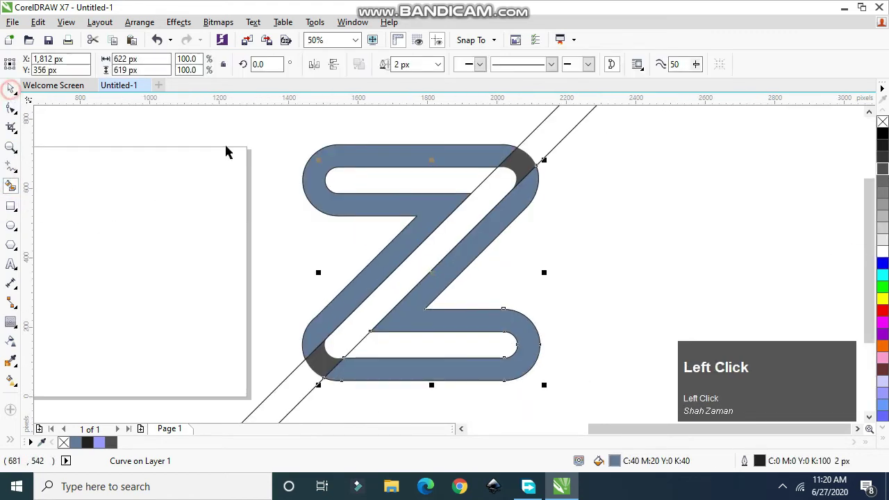
{"action": "left_click", "coordinate": [377, 155], "text": "shift"}
{"action": "scroll", "coordinate": [387, 223], "scroll_direction": "down", "scroll_amount": 1}
{"action": "left_click_drag", "start_coordinate": [400, 245], "coordinate": [641, 239]}
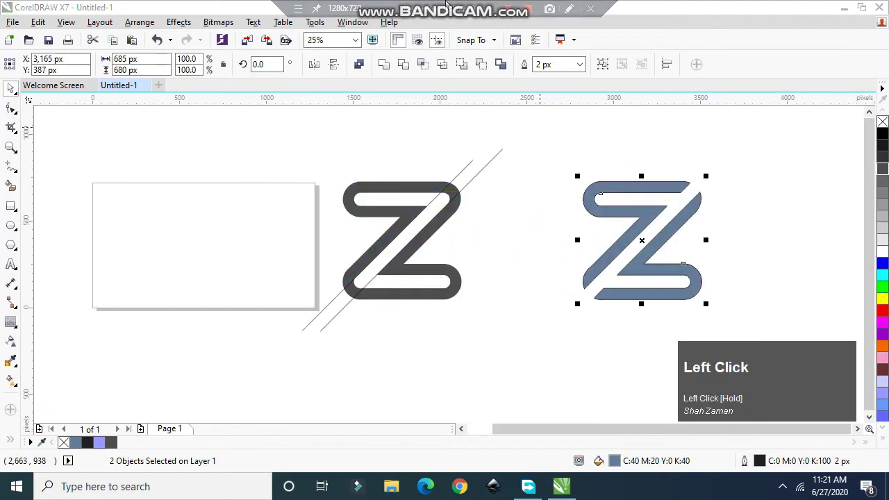
Delete the dark gray Z with its two diagonal lines, and move the two blue-gray pieces back toward the page.
{"action": "left_click", "coordinate": [510, 150]}
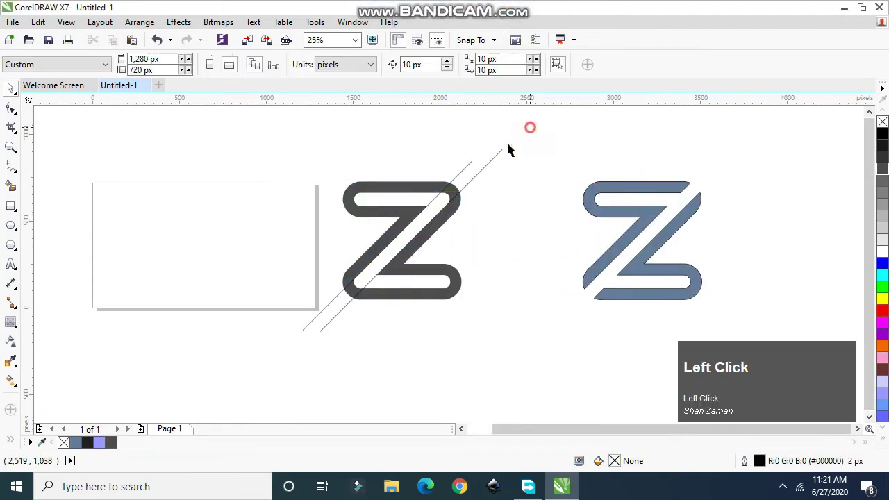
{"action": "left_click_drag", "start_coordinate": [179, 374], "coordinate": [179, 374]}
{"action": "key", "text": "Delete"}
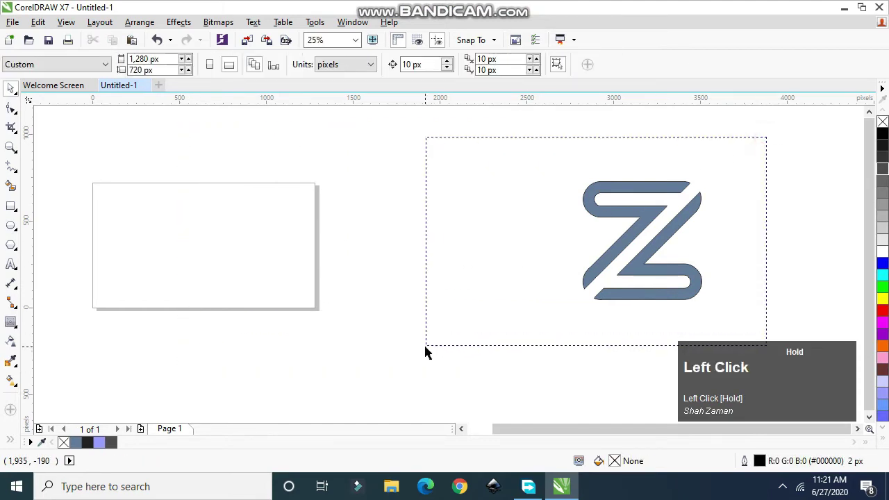
{"action": "left_click_drag", "start_coordinate": [425, 350], "coordinate": [425, 348]}
{"action": "left_click_drag", "start_coordinate": [640, 242], "coordinate": [456, 252]}
{"action": "scroll", "coordinate": [457, 252], "scroll_direction": "up", "scroll_amount": 2}
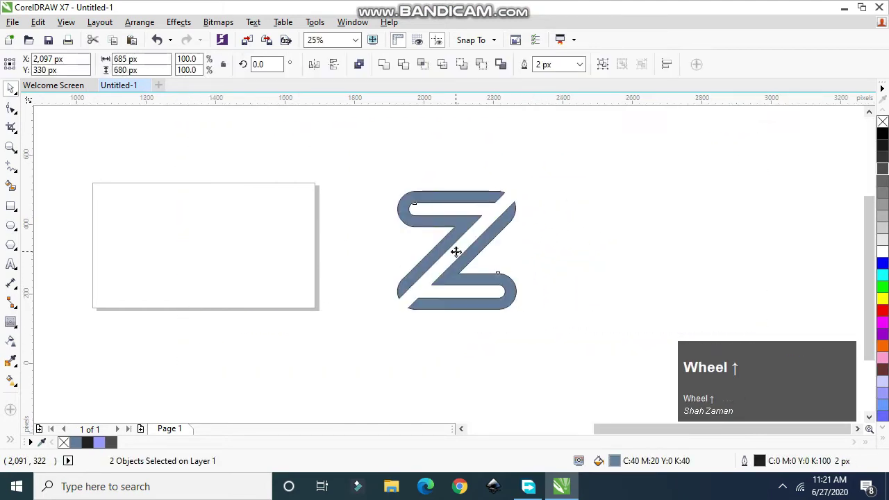
Apply a linear fountain fill to the lower-right piece from its upper-right tip to its lower-left end, with blue as the end color.
{"action": "left_click", "coordinate": [754, 266]}
{"action": "left_click", "coordinate": [545, 182]}
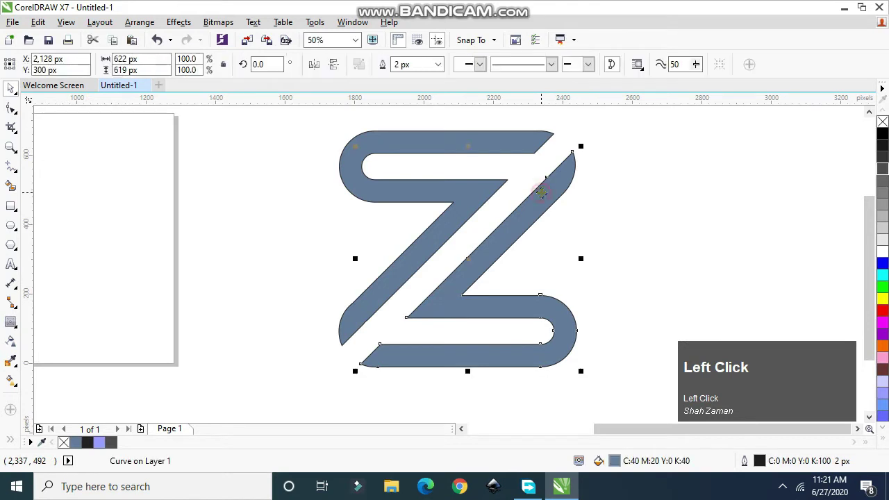
{"action": "left_click", "coordinate": [12, 382]}
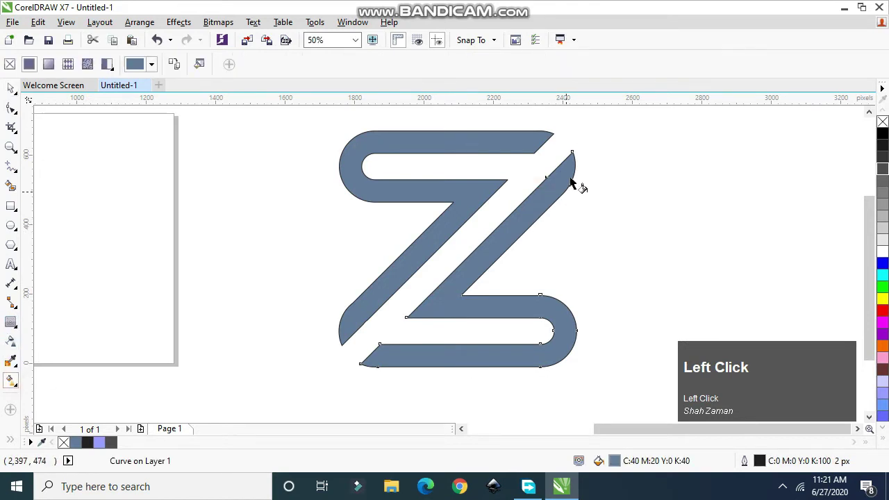
{"action": "left_click_drag", "start_coordinate": [571, 163], "coordinate": [359, 375]}
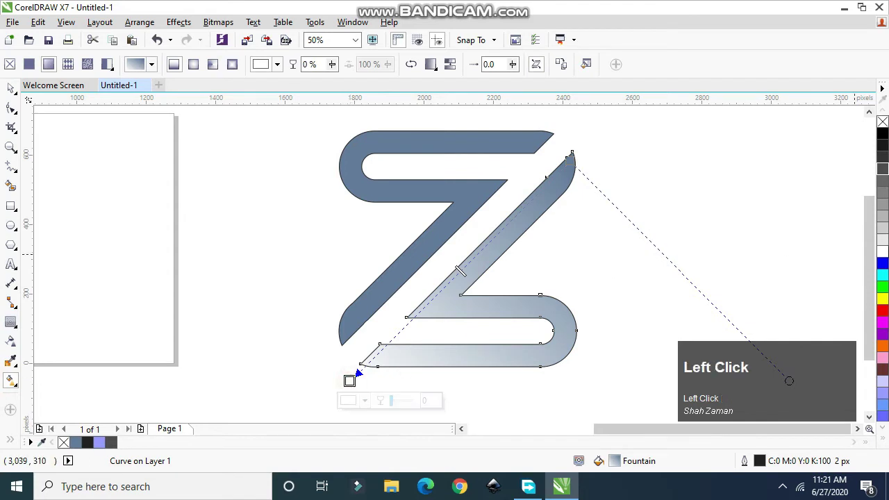
{"action": "left_click", "coordinate": [882, 262]}
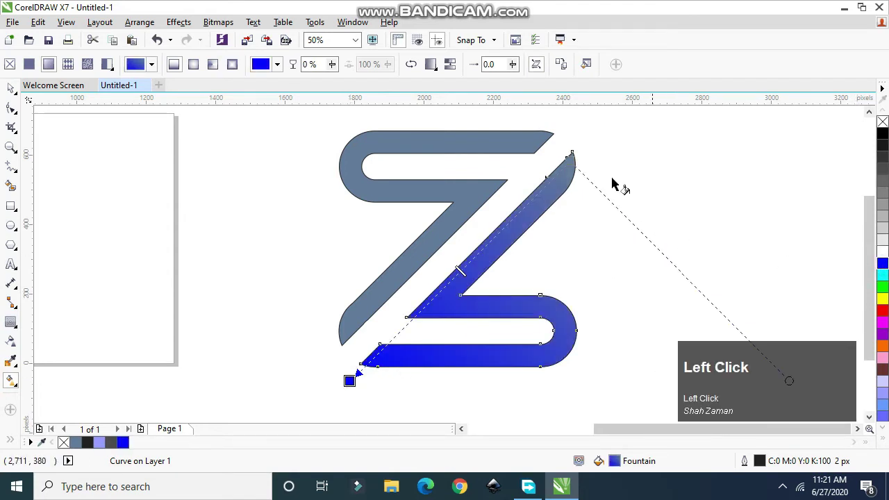
Set the upper-right start color of the lower-right piece's gradient to cyan.
{"action": "left_click", "coordinate": [567, 159]}
{"action": "left_click", "coordinate": [882, 274]}
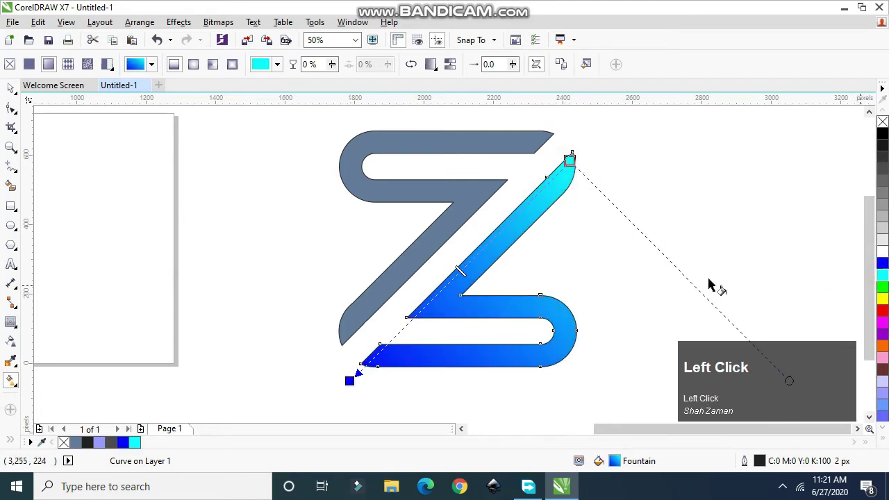
{"action": "left_click", "coordinate": [349, 380]}
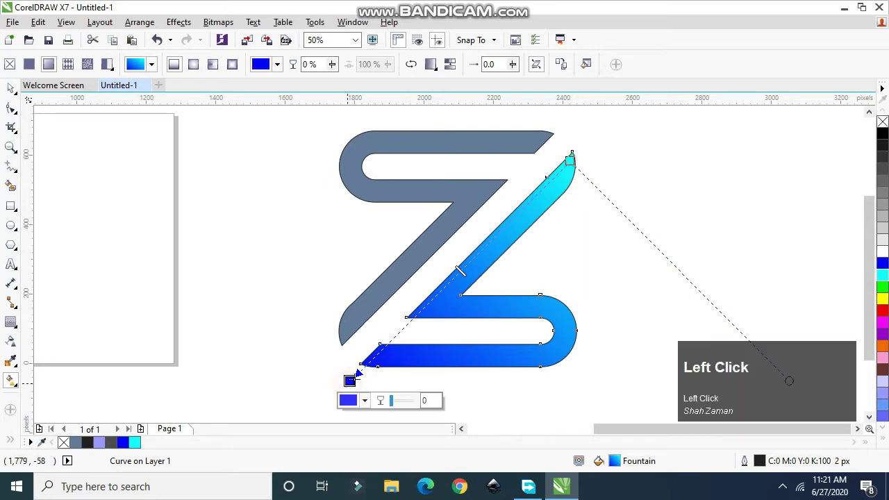
Add a color stop near the middle of the lower-right piece's gradient and color it neon red.
{"action": "double_click", "coordinate": [441, 291]}
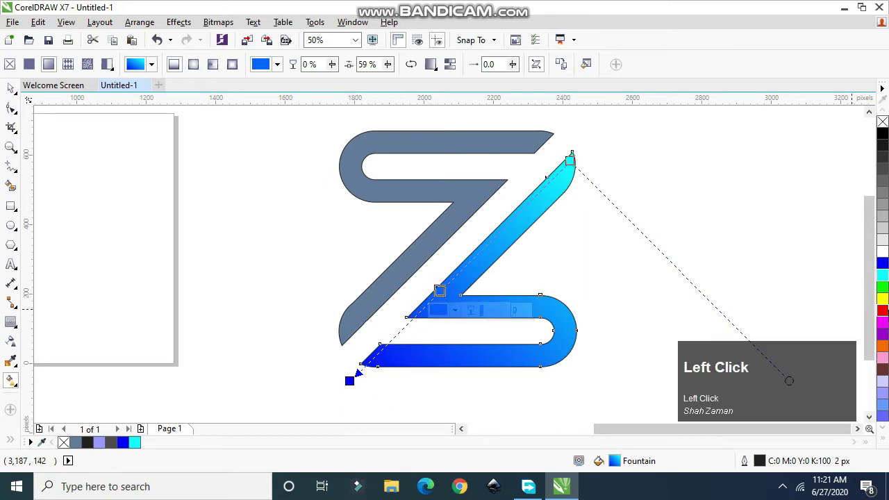
{"action": "left_click", "coordinate": [882, 310]}
{"action": "left_click", "coordinate": [882, 334]}
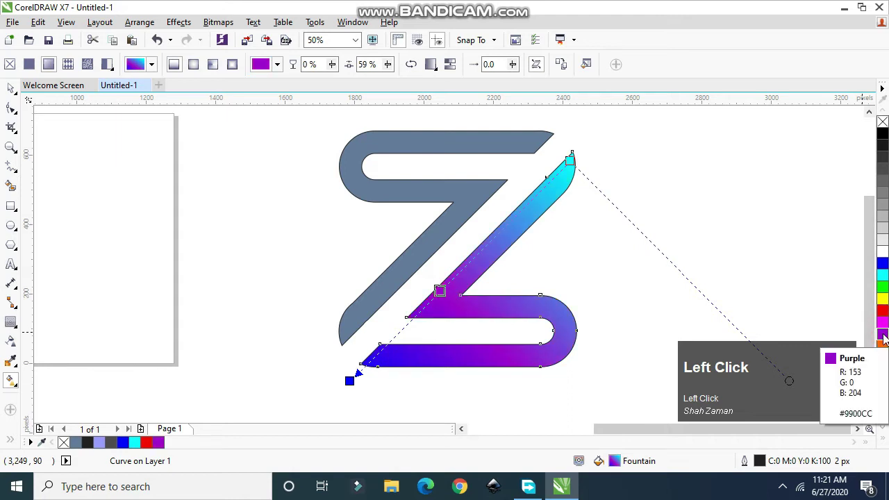
{"action": "scroll", "coordinate": [882, 333], "scroll_direction": "down", "scroll_amount": 2}
{"action": "scroll", "coordinate": [881, 339], "scroll_direction": "up", "scroll_amount": 1}
{"action": "left_click", "coordinate": [882, 252]}
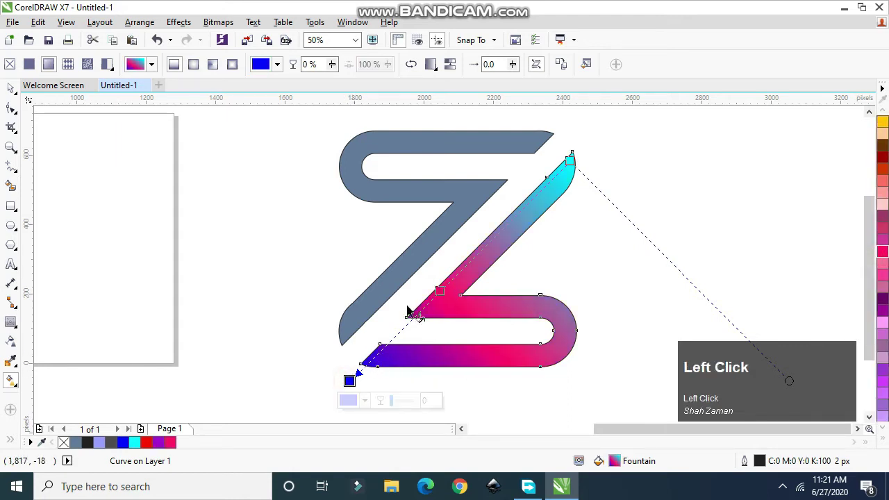
Move the gradient's middle stop toward the lower-left end and recolor it deep violet-blue.
{"action": "mouse_move", "coordinate": [440, 290]}
{"action": "left_mouse_down"}
{"action": "mouse_move", "coordinate": [365, 366]}
{"action": "mouse_move", "coordinate": [452, 289]}
{"action": "left_mouse_up"}
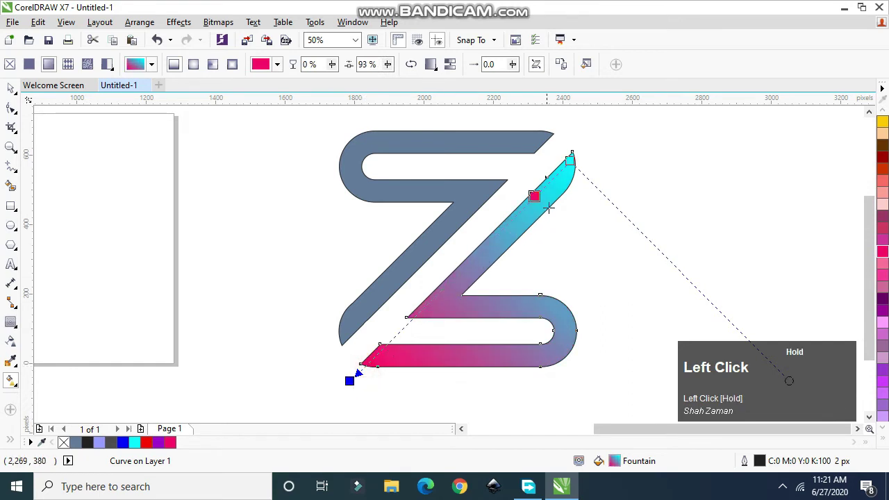
{"action": "left_click_drag", "start_coordinate": [548, 207], "coordinate": [402, 325]}
{"action": "scroll", "coordinate": [881, 361], "scroll_direction": "down", "scroll_amount": 3}
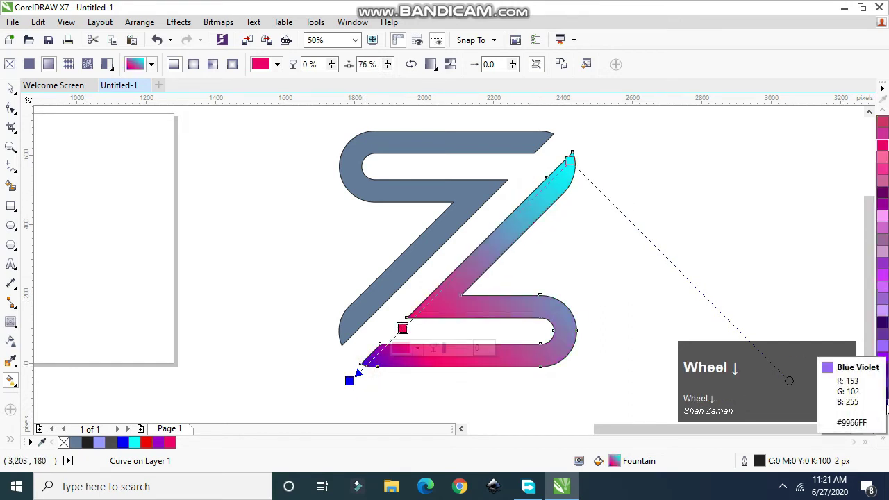
{"action": "left_click", "coordinate": [881, 399]}
{"action": "scroll", "coordinate": [629, 276], "scroll_direction": "down", "scroll_amount": 1}
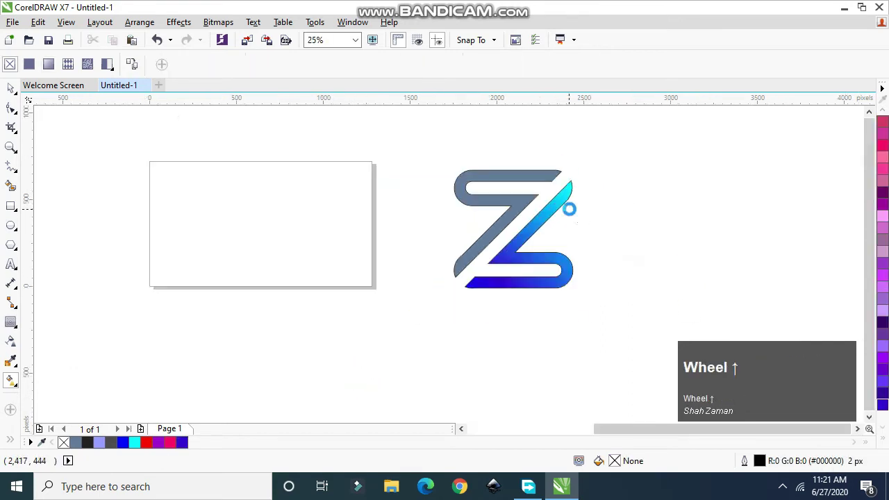
Apply a linear fountain fill to the upper-left piece, deep violet-blue at its upper-right end and pink at its lower-left end.
{"action": "scroll", "coordinate": [381, 164], "scroll_direction": "up", "scroll_amount": 1}
{"action": "left_click", "coordinate": [519, 134]}
{"action": "left_click_drag", "start_coordinate": [436, 243], "coordinate": [327, 327]}
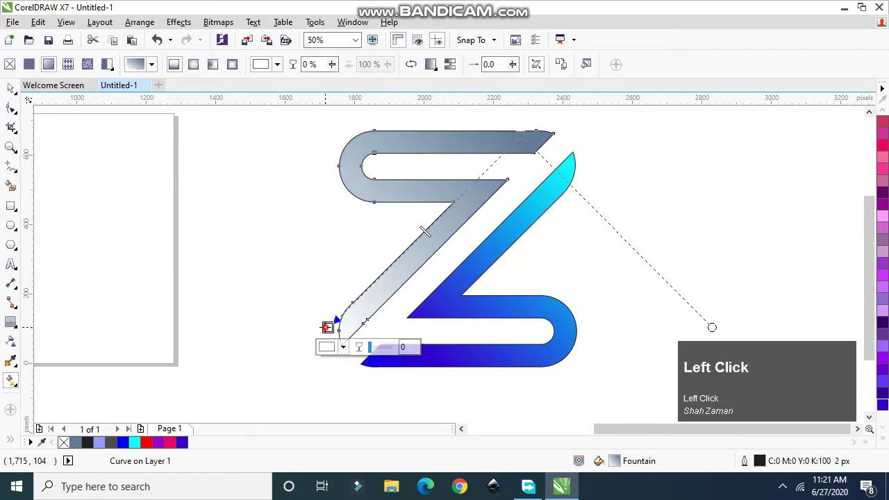
{"action": "left_click", "coordinate": [882, 170]}
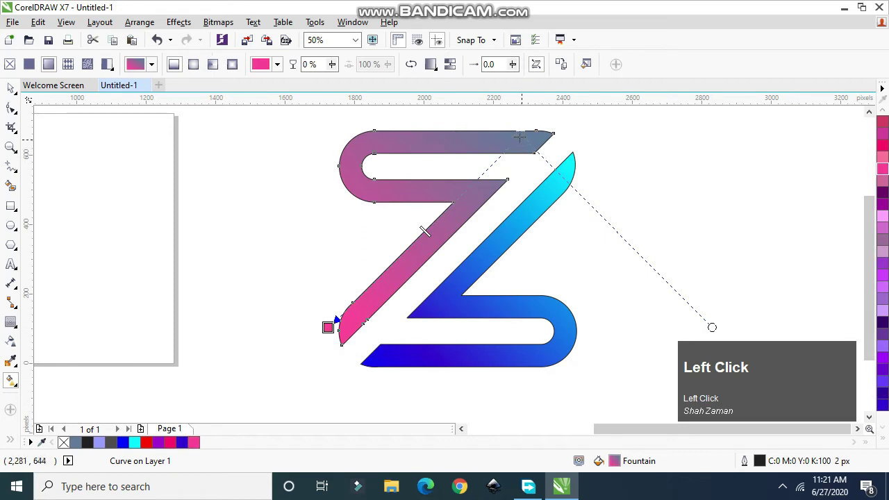
{"action": "left_click", "coordinate": [519, 136]}
{"action": "left_click", "coordinate": [883, 405]}
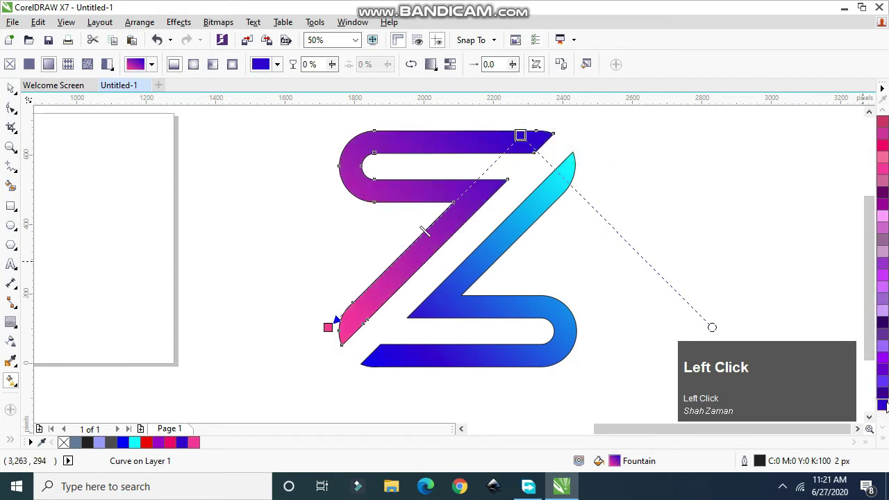
Recolor the lower-left end of the upper-left piece's gradient neon red.
{"action": "left_click", "coordinate": [328, 327]}
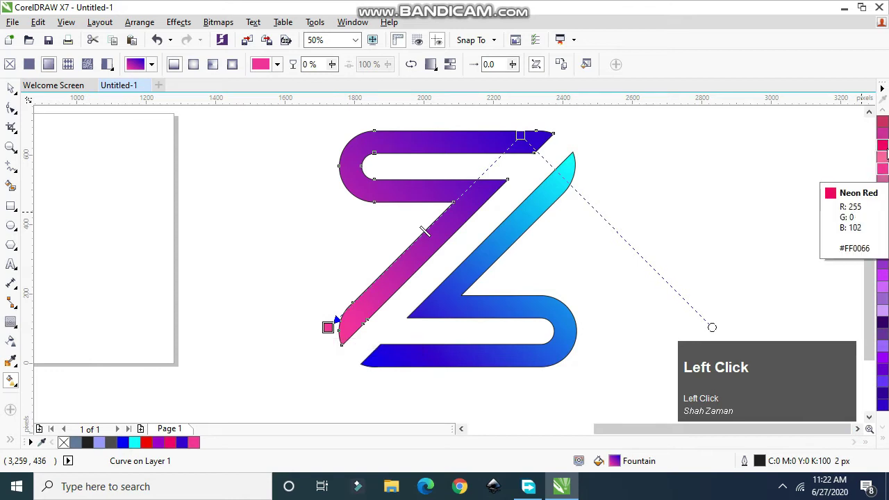
{"action": "left_click", "coordinate": [883, 171]}
{"action": "scroll", "coordinate": [883, 159], "scroll_direction": "up", "scroll_amount": 2}
{"action": "left_click", "coordinate": [782, 169]}
{"action": "scroll", "coordinate": [623, 168], "scroll_direction": "up", "scroll_amount": 3}
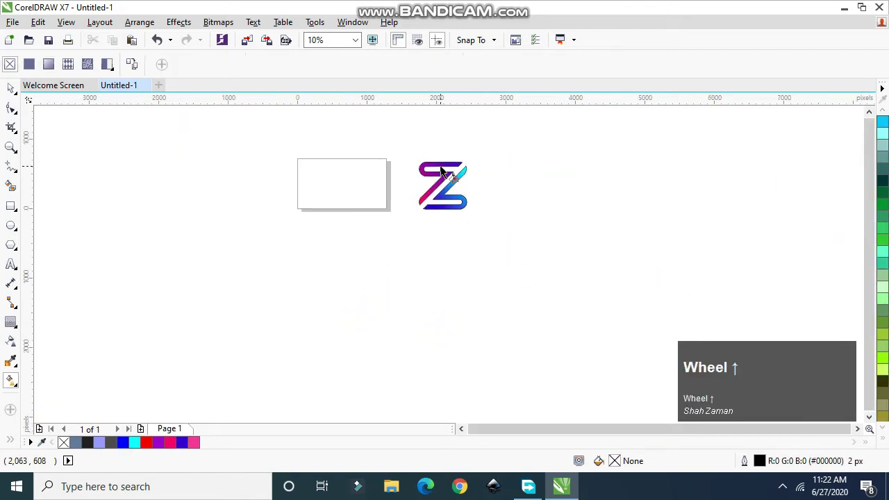
Place a copy of the purple-pink upper-left piece to the right of the Z.
{"action": "left_click", "coordinate": [10, 87]}
{"action": "scroll", "coordinate": [496, 277], "scroll_direction": "up", "scroll_amount": 1}
{"action": "scroll", "coordinate": [452, 232], "scroll_direction": "down", "scroll_amount": 1}
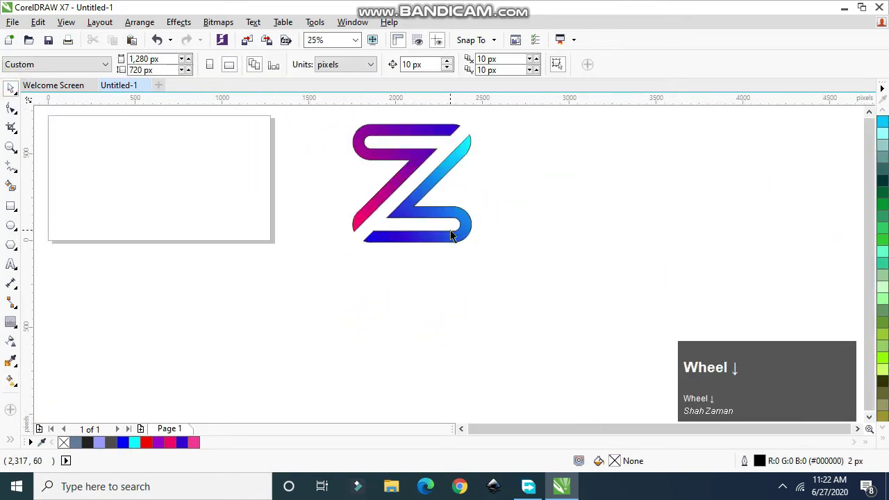
{"action": "scroll", "coordinate": [434, 149], "scroll_direction": "up", "scroll_amount": 1}
{"action": "left_click_drag", "start_coordinate": [445, 214], "coordinate": [809, 192]}
{"action": "left_click", "coordinate": [399, 191]}
{"action": "key", "text": "ctrl+c"}
{"action": "key", "text": "ctrl+v"}
{"action": "left_click", "coordinate": [580, 204]}
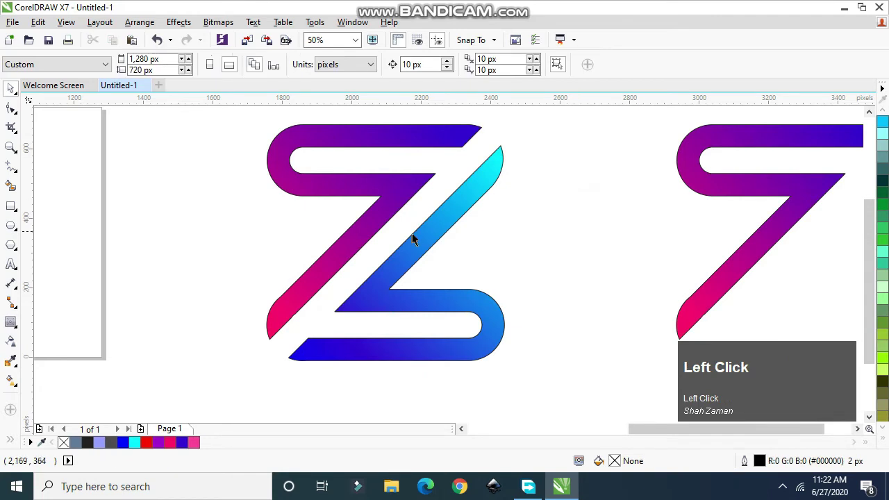
Swap the gradients by copying the blue-cyan fill onto the upper-left piece and the duplicate's purple-pink fill onto the lower-right piece.
{"action": "left_click_drag", "start_coordinate": [417, 243], "coordinate": [384, 216]}
{"action": "left_click", "coordinate": [524, 218]}
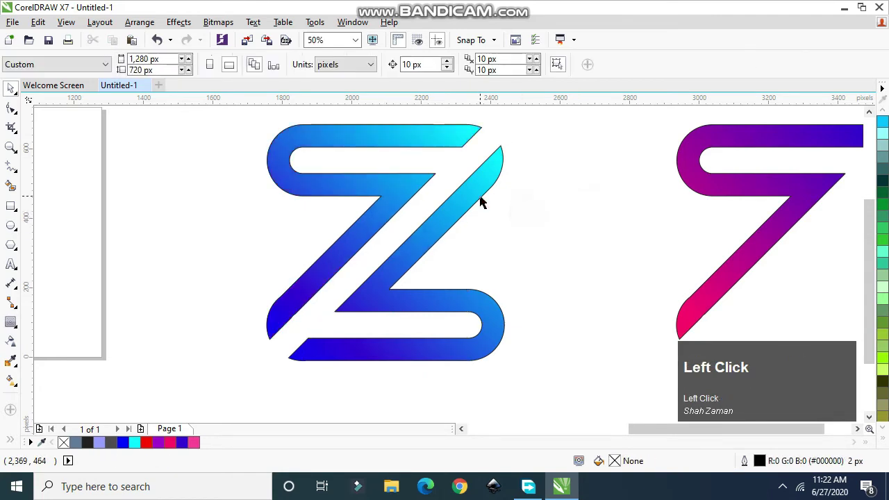
{"action": "mouse_move", "coordinate": [693, 181]}
{"action": "left_mouse_down"}
{"action": "mouse_move", "coordinate": [470, 204]}
{"action": "mouse_move", "coordinate": [462, 220]}
{"action": "left_mouse_up"}
{"action": "left_click", "coordinate": [479, 238]}
{"action": "scroll", "coordinate": [479, 239], "scroll_direction": "down", "scroll_amount": 1}
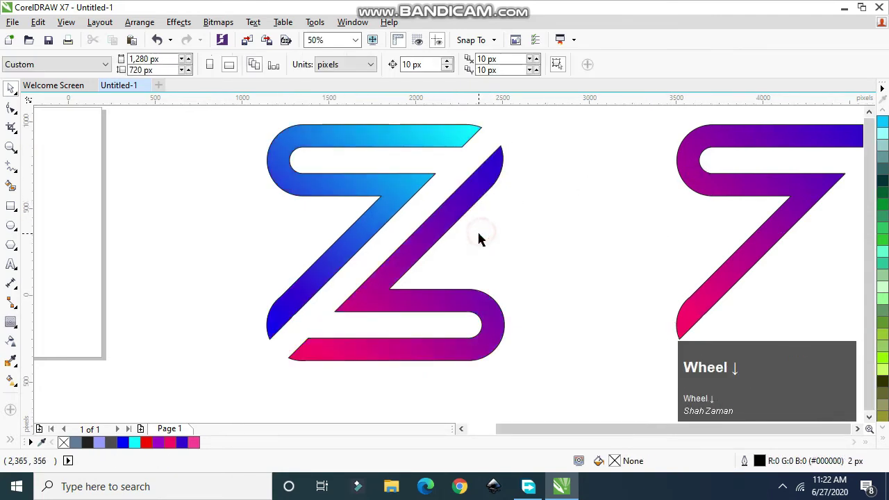
Delete the purple-pink duplicate beside the Z.
{"action": "left_click", "coordinate": [718, 158]}
{"action": "left_click_drag", "start_coordinate": [719, 158], "coordinate": [492, 290]}
{"action": "key", "text": "Delete"}
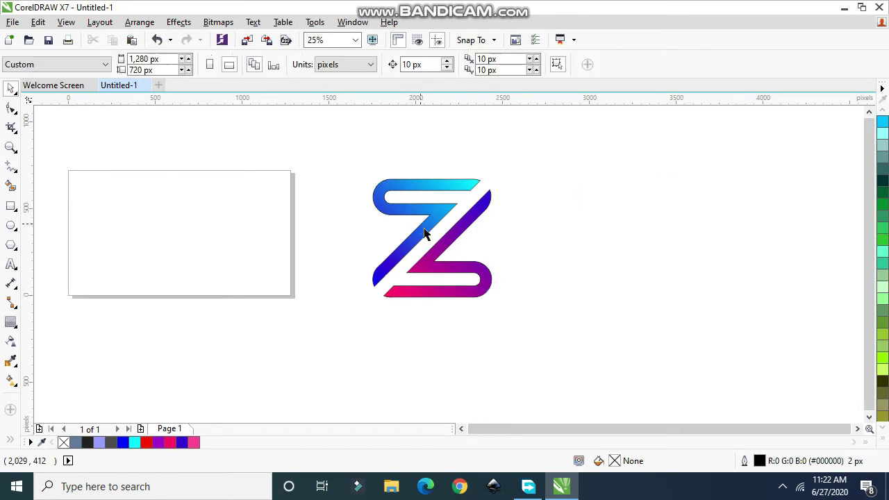
Select both Z pieces and remove their outlines.
{"action": "left_click_drag", "start_coordinate": [531, 158], "coordinate": [358, 313]}
{"action": "scroll", "coordinate": [882, 243], "scroll_direction": "up", "scroll_amount": 5}
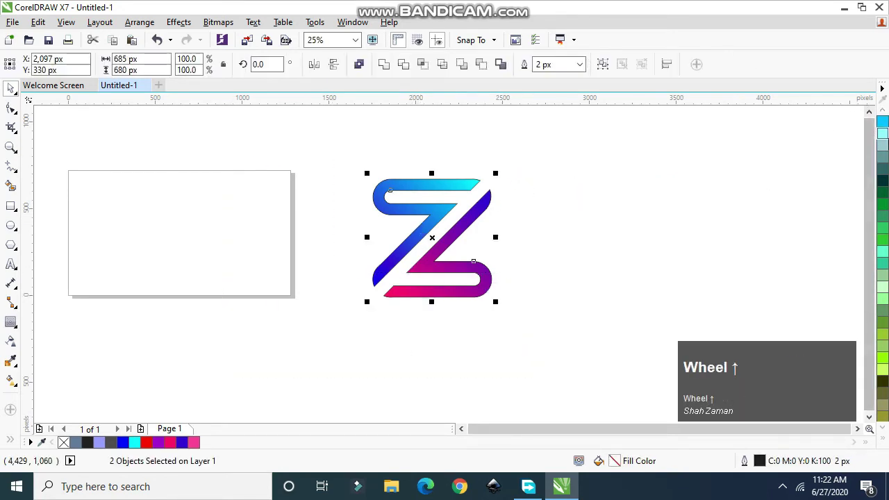
{"action": "right_click", "coordinate": [883, 123]}
{"action": "left_click", "coordinate": [744, 178]}
{"action": "scroll", "coordinate": [479, 224], "scroll_direction": "up", "scroll_amount": 1}
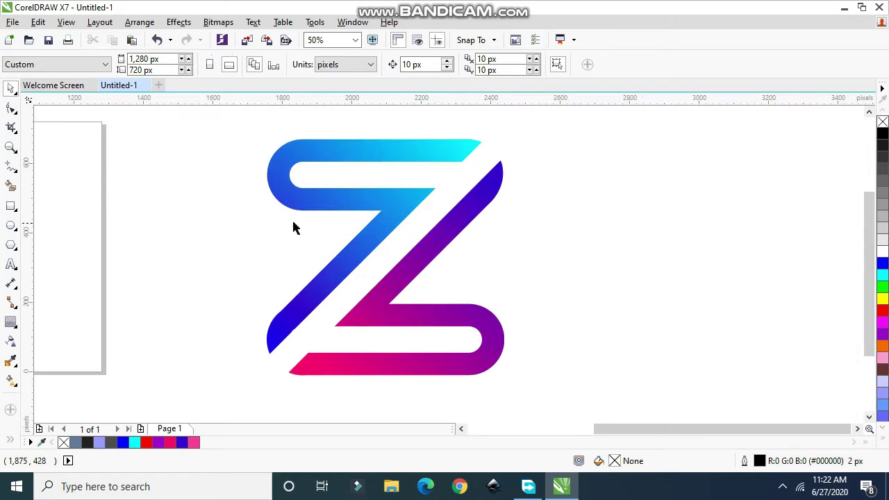
Draw a Bezier curve across the upper-left piece's rounded bend, from the slot's upper inner edge to the bend's lower outer edge.
{"action": "left_click", "coordinate": [13, 171]}
{"action": "left_click", "coordinate": [55, 197]}
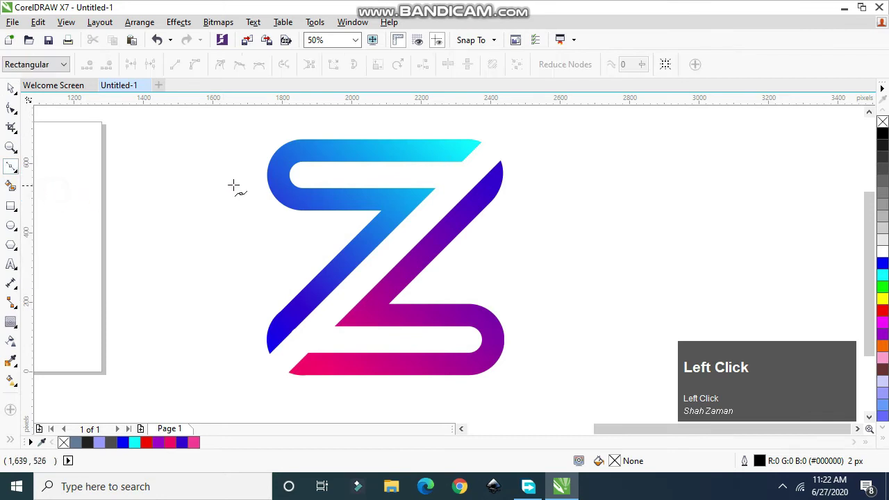
{"action": "scroll", "coordinate": [234, 186], "scroll_direction": "up", "scroll_amount": 1}
{"action": "left_click", "coordinate": [368, 138]}
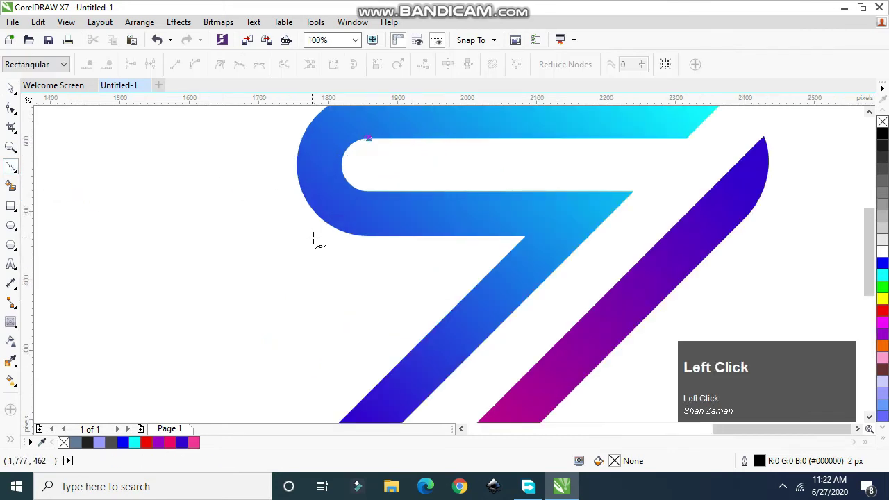
{"action": "left_click_drag", "start_coordinate": [350, 234], "coordinate": [355, 239]}
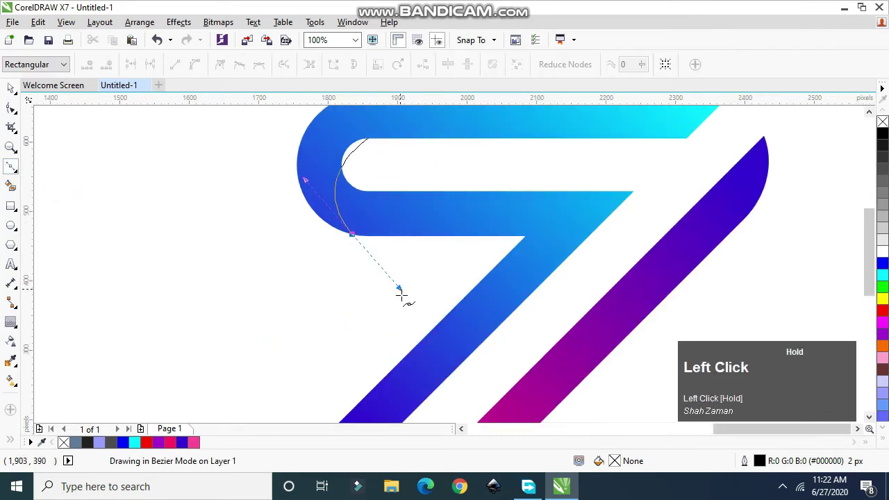
{"action": "left_click_drag", "start_coordinate": [401, 294], "coordinate": [411, 316]}
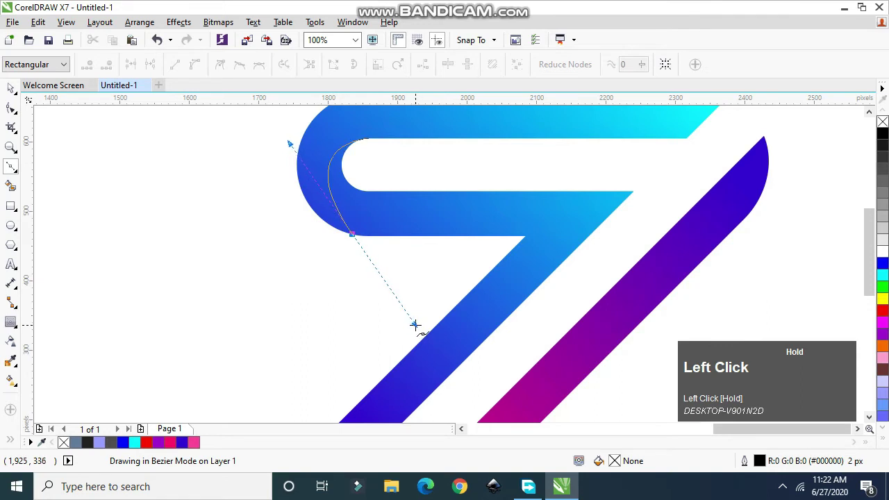
{"action": "left_click_drag", "start_coordinate": [419, 322], "coordinate": [415, 321]}
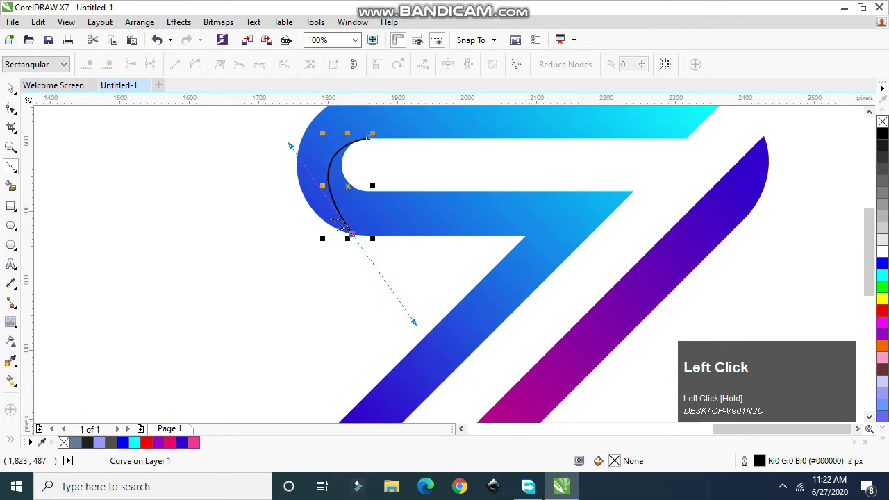
{"action": "scroll", "coordinate": [337, 193], "scroll_direction": "down", "scroll_amount": 1}
{"action": "scroll", "coordinate": [346, 160], "scroll_direction": "up", "scroll_amount": 1}
Smart-fill the upper arm outside the curve as a new shape, and give it a white fill with no outline.
{"action": "left_click", "coordinate": [12, 186]}
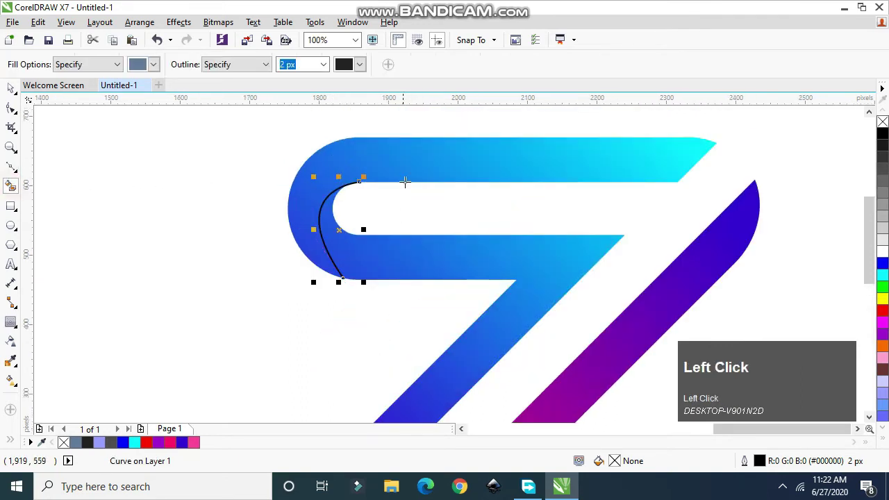
{"action": "left_click", "coordinate": [407, 175]}
{"action": "left_click", "coordinate": [10, 89]}
{"action": "scroll", "coordinate": [414, 200], "scroll_direction": "down", "scroll_amount": 1}
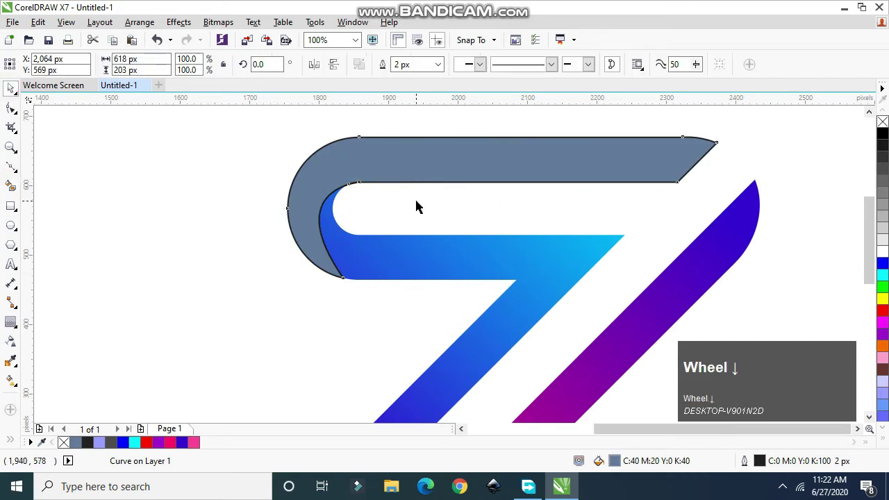
{"action": "scroll", "coordinate": [476, 201], "scroll_direction": "up", "scroll_amount": 1}
{"action": "left_click", "coordinate": [882, 250]}
{"action": "right_click", "coordinate": [882, 122]}
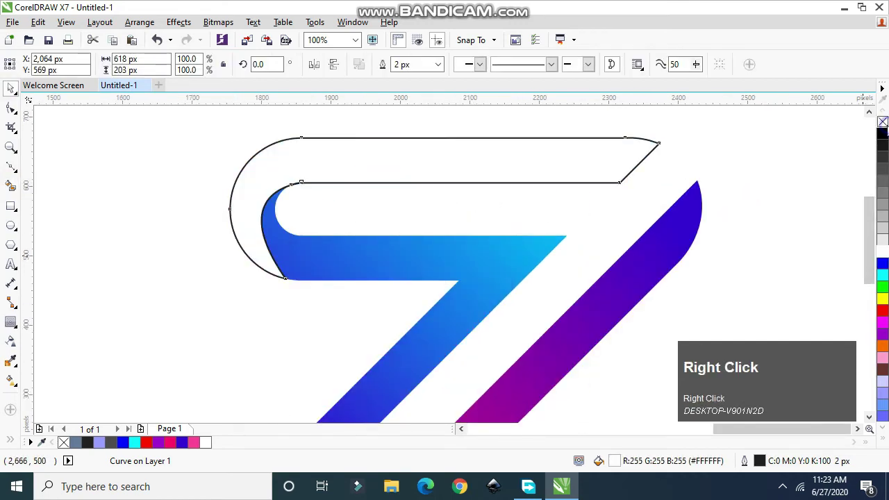
Apply a uniform transparency of 75 to the white shape on the upper arm.
{"action": "left_click", "coordinate": [12, 343]}
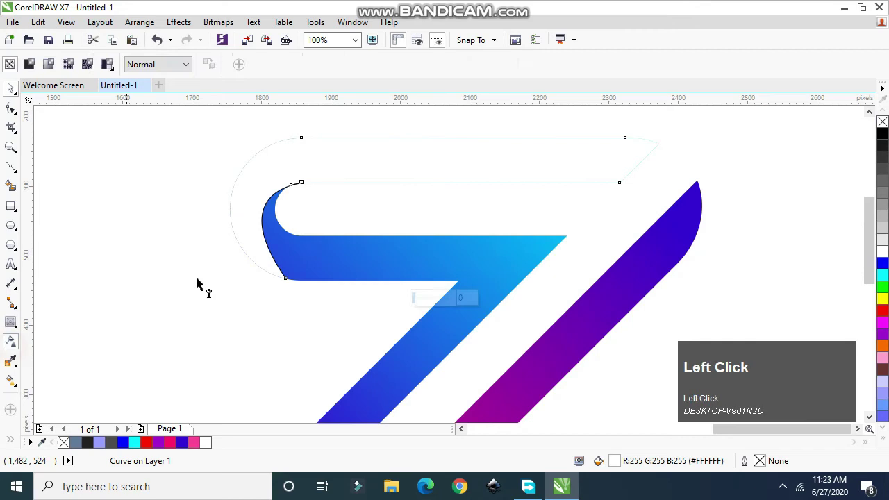
{"action": "left_click", "coordinate": [441, 302]}
{"action": "mouse_move", "coordinate": [436, 301]}
{"action": "left_mouse_down"}
{"action": "mouse_move", "coordinate": [451, 305]}
{"action": "mouse_move", "coordinate": [433, 303]}
{"action": "mouse_move", "coordinate": [443, 301]}
{"action": "left_mouse_up"}
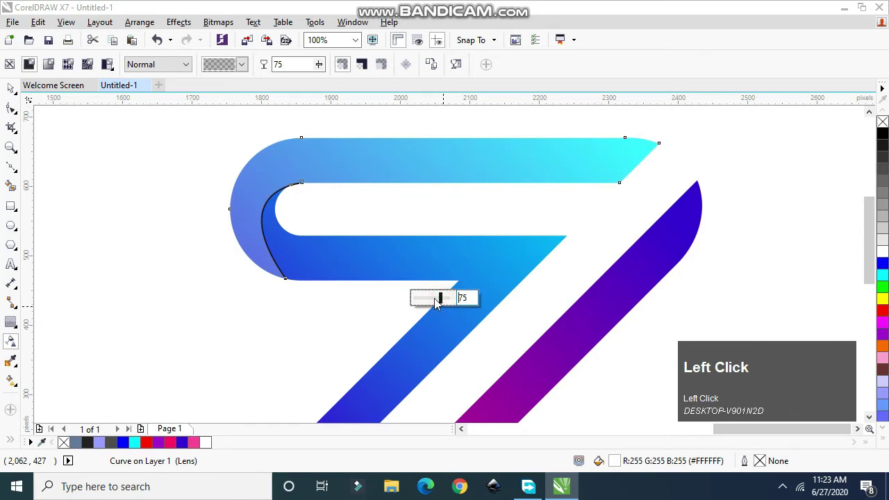
Delete the Bezier guide curve on the upper-left bend.
{"action": "left_click", "coordinate": [11, 92]}
{"action": "left_click_drag", "start_coordinate": [153, 135], "coordinate": [386, 294]}
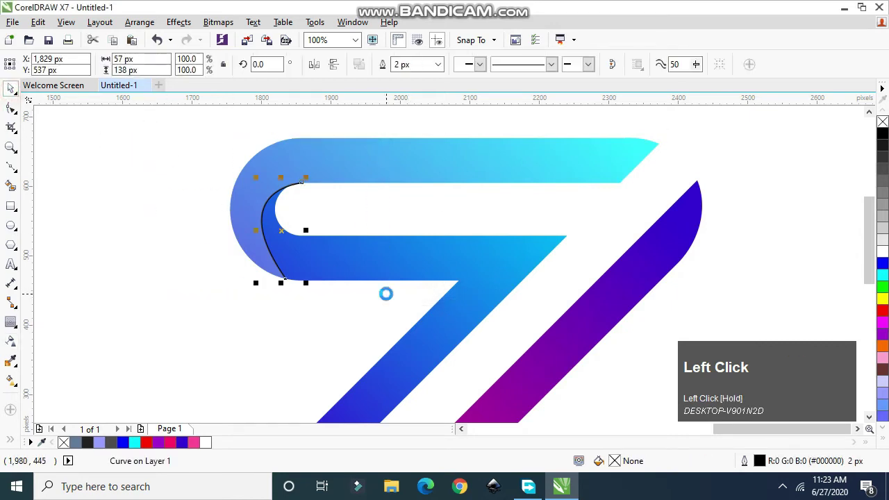
{"action": "left_click", "coordinate": [335, 284]}
{"action": "scroll", "coordinate": [368, 319], "scroll_direction": "down", "scroll_amount": 2}
{"action": "scroll", "coordinate": [389, 338], "scroll_direction": "up", "scroll_amount": 1}
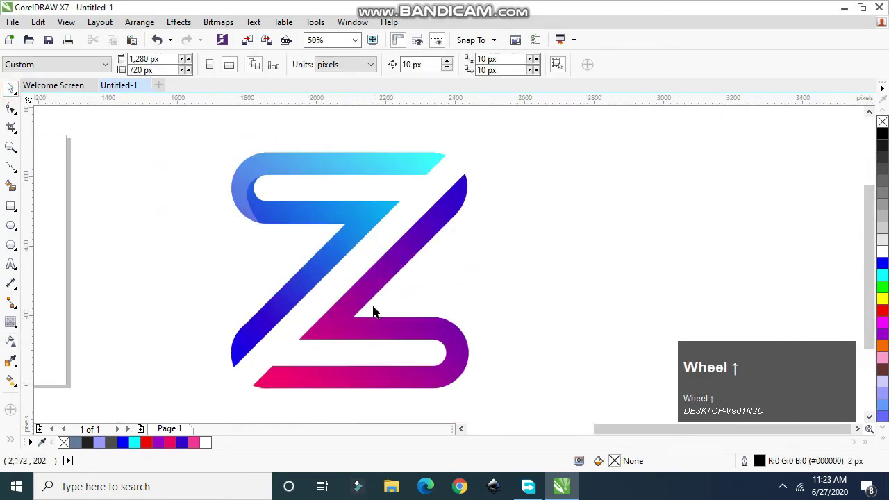
Copy the transparent white highlight straight down over the Z's lower arm and mirror the copy horizontally and vertically.
{"action": "left_click", "coordinate": [341, 167], "text": "ctrl"}
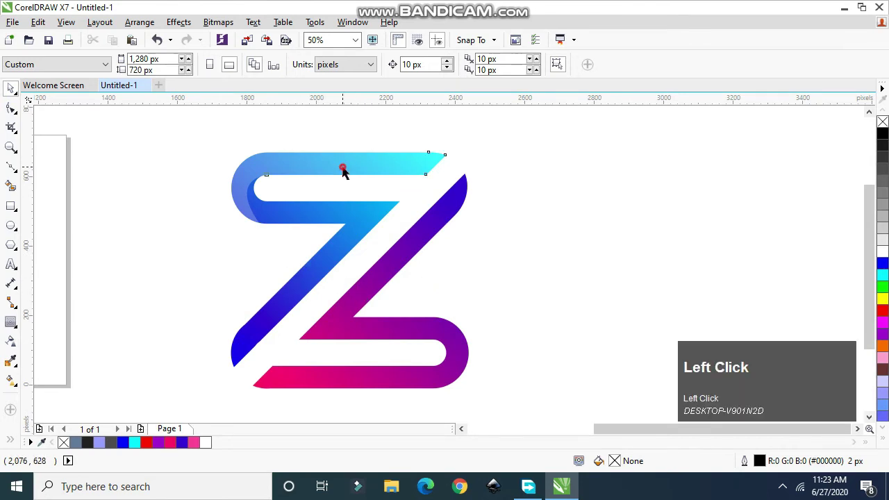
{"action": "left_click_drag", "start_coordinate": [342, 167], "coordinate": [377, 325]}
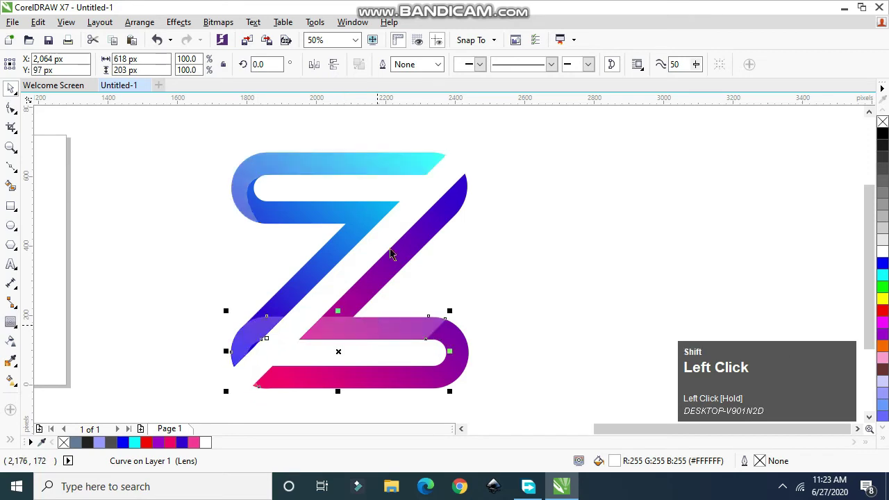
{"action": "left_click", "coordinate": [319, 68]}
{"action": "left_click", "coordinate": [333, 66]}
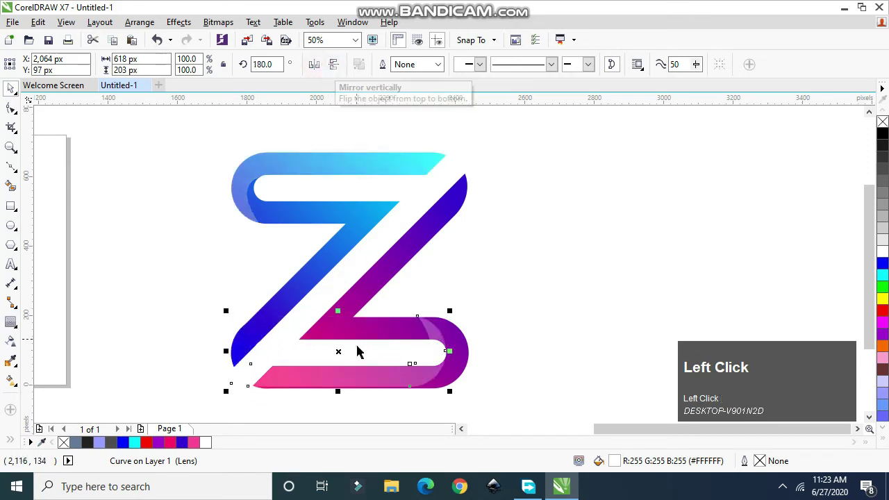
Try to align the mirrored white highlight with the lower arm and the outer edge of its rounded bend.
{"action": "scroll", "coordinate": [371, 371], "scroll_direction": "up", "scroll_amount": 1}
{"action": "left_click_drag", "start_coordinate": [371, 370], "coordinate": [418, 377]}
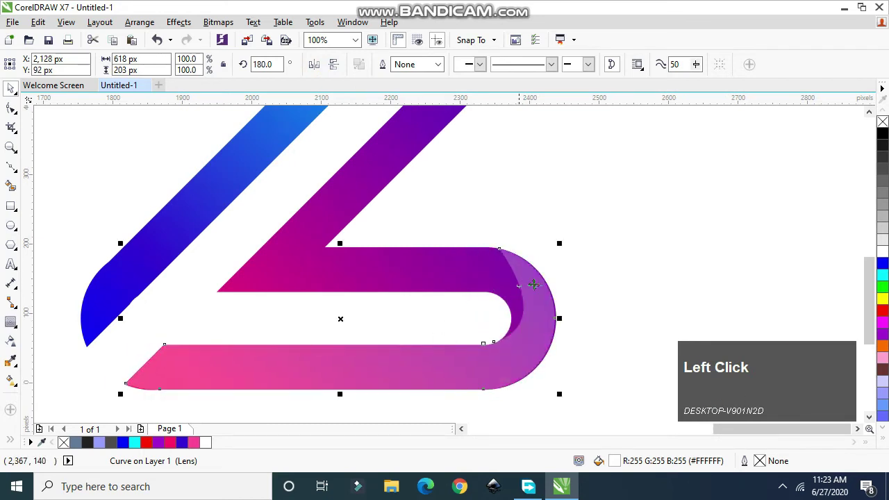
{"action": "scroll", "coordinate": [530, 283], "scroll_direction": "up", "scroll_amount": 2}
{"action": "scroll", "coordinate": [537, 290], "scroll_direction": "down", "scroll_amount": 2}
{"action": "scroll", "coordinate": [554, 361], "scroll_direction": "up", "scroll_amount": 2}
{"action": "scroll", "coordinate": [549, 301], "scroll_direction": "down", "scroll_amount": 1}
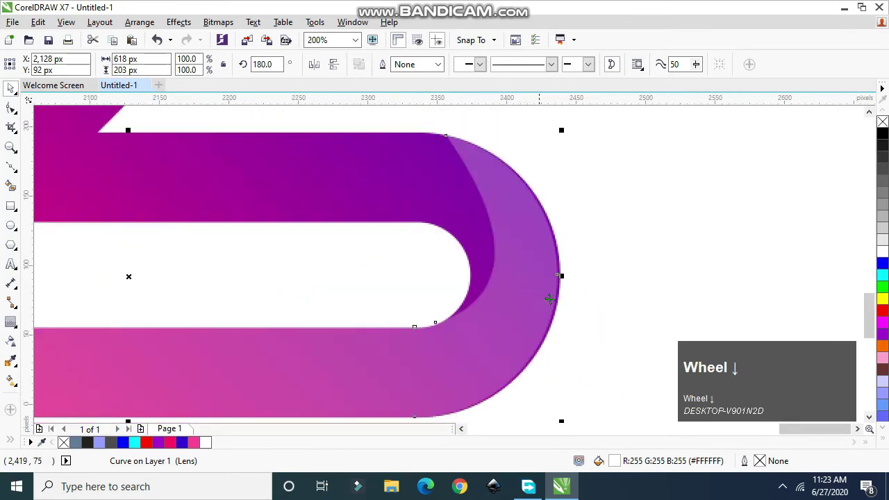
{"action": "scroll", "coordinate": [532, 303], "scroll_direction": "up", "scroll_amount": 1}
{"action": "left_click_drag", "start_coordinate": [527, 303], "coordinate": [530, 303]}
{"action": "scroll", "coordinate": [530, 304], "scroll_direction": "down", "scroll_amount": 3}
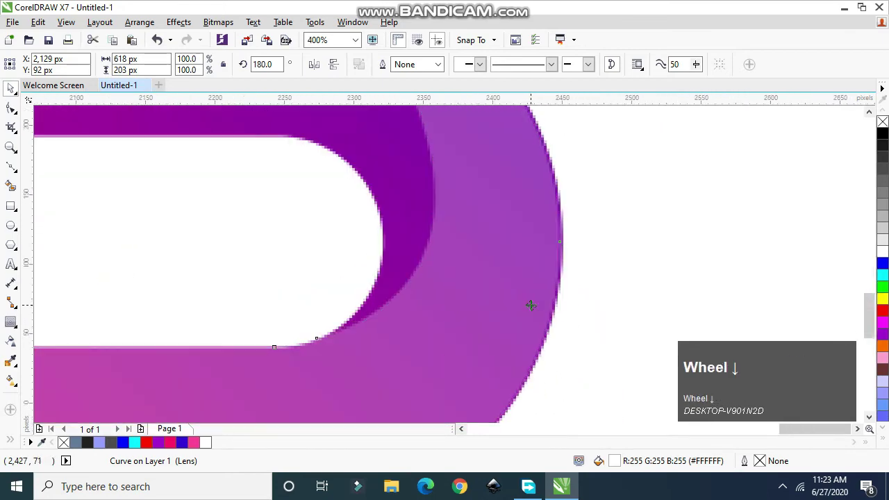
{"action": "scroll", "coordinate": [529, 299], "scroll_direction": "up", "scroll_amount": 1}
{"action": "scroll", "coordinate": [529, 298], "scroll_direction": "up", "scroll_amount": 1}
{"action": "scroll", "coordinate": [527, 327], "scroll_direction": "down", "scroll_amount": 2}
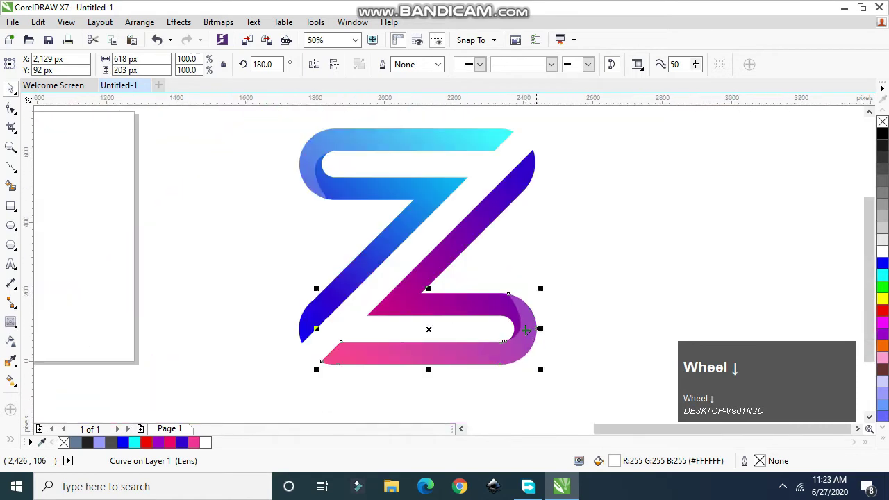
Remove the mirrored highlight and undo back until the deleted Bezier guide curve on the upper-left bend is restored.
{"action": "left_click", "coordinate": [371, 382]}
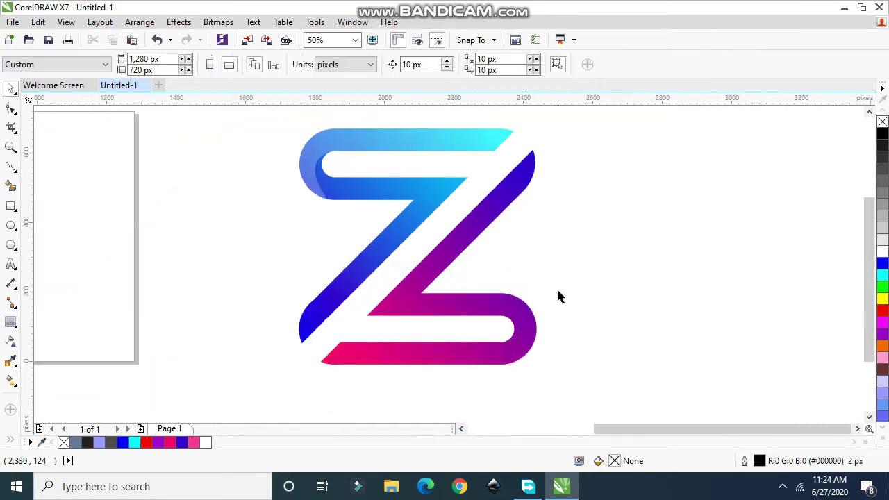
{"action": "scroll", "coordinate": [560, 292], "scroll_direction": "up", "scroll_amount": 1}
{"action": "left_click", "coordinate": [11, 166]}
{"action": "scroll", "coordinate": [308, 387], "scroll_direction": "down", "scroll_amount": 1}
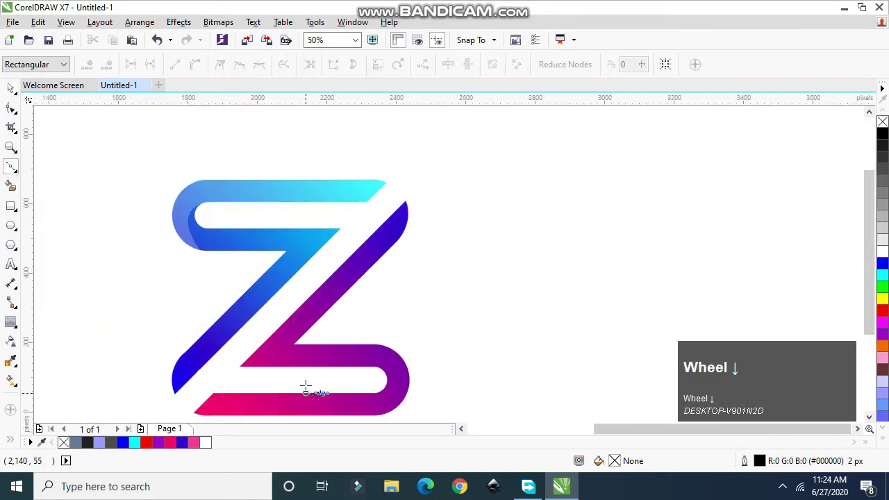
{"action": "key", "text": "ctrl+z"}
{"action": "key", "text": "ctrl+z"}
{"action": "key", "text": "ctrl+z"}
{"action": "key", "text": "ctrl+z"}
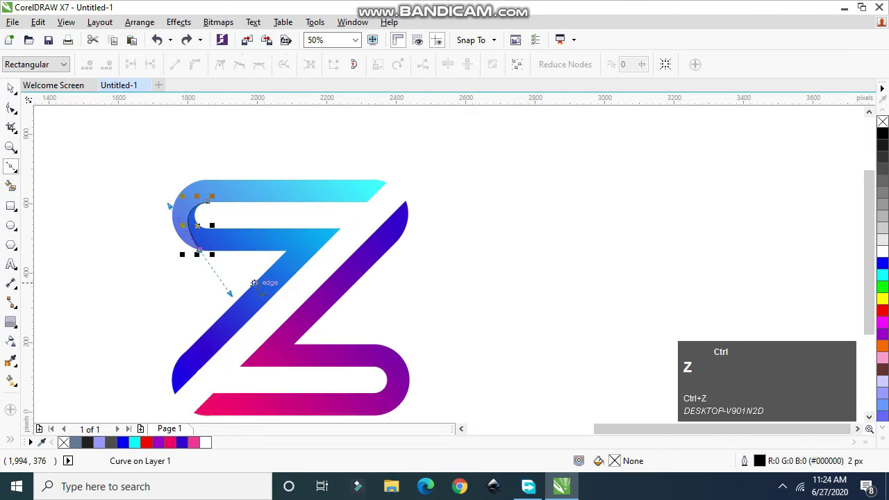
{"action": "left_click", "coordinate": [11, 86]}
{"action": "left_click", "coordinate": [149, 217]}
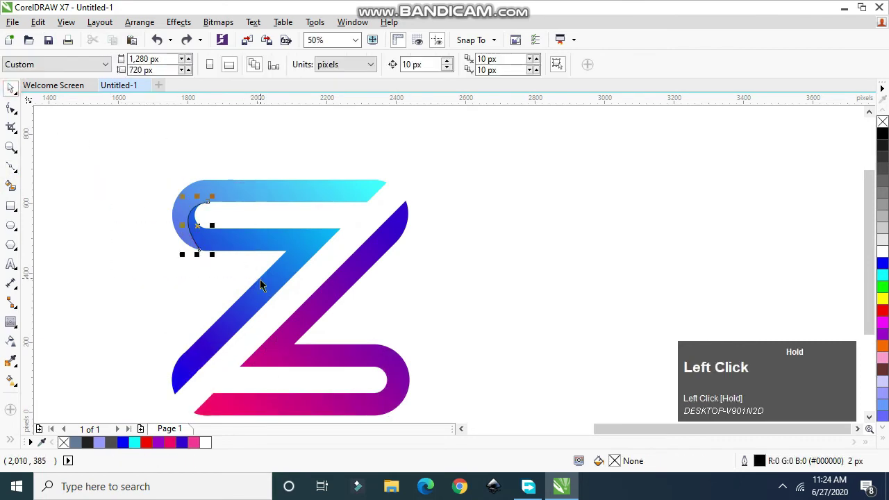
Move the guide curve to the rounded bend of the Z's lower arm and mirror it horizontally and vertically.
{"action": "left_click", "coordinate": [199, 225]}
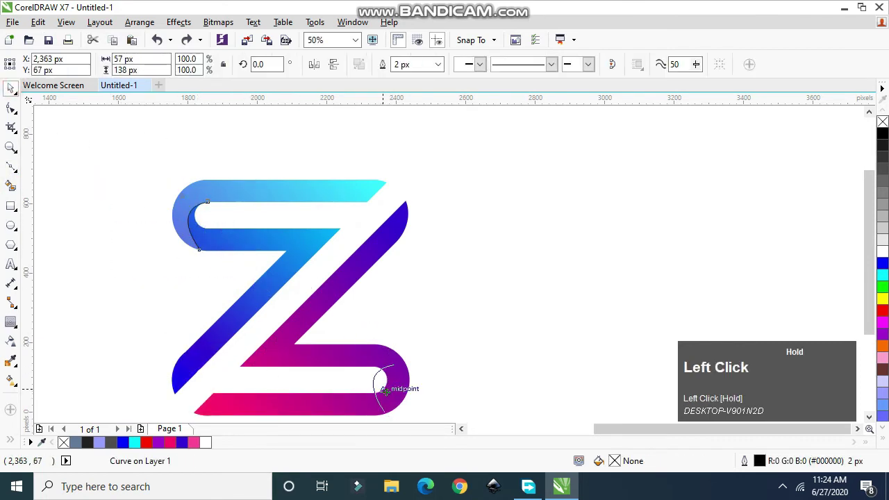
{"action": "left_click_drag", "start_coordinate": [396, 398], "coordinate": [393, 389]}
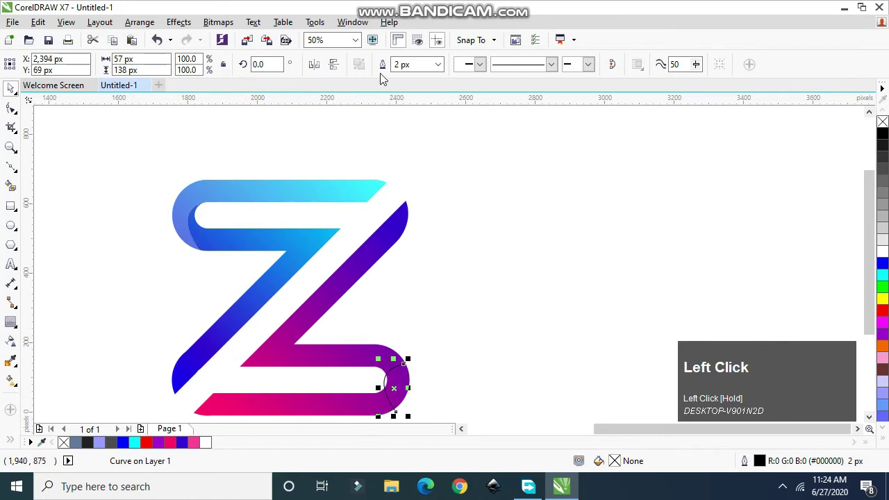
{"action": "left_click", "coordinate": [314, 65]}
{"action": "left_click", "coordinate": [329, 64]}
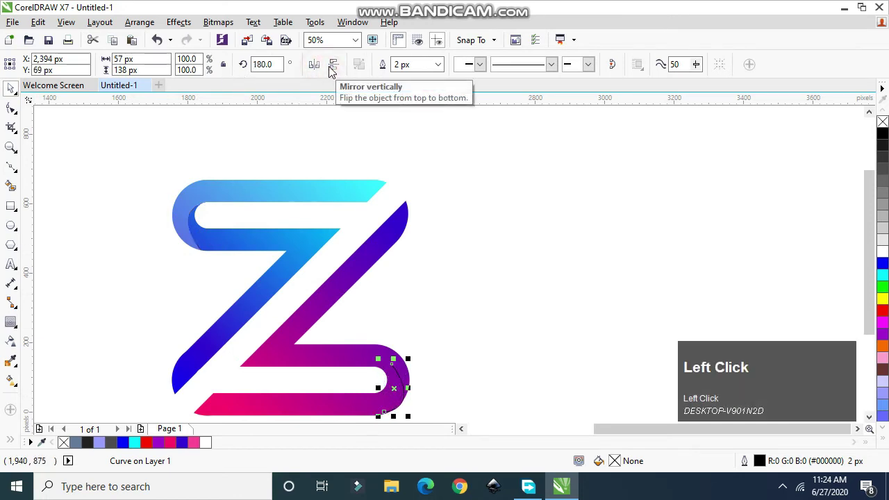
Position the mirrored guide curve across the lower-right bend so its ends meet the outer and inner edges.
{"action": "left_click_drag", "start_coordinate": [394, 397], "coordinate": [396, 365]}
{"action": "scroll", "coordinate": [396, 365], "scroll_direction": "up", "scroll_amount": 3}
{"action": "left_click", "coordinate": [300, 241]}
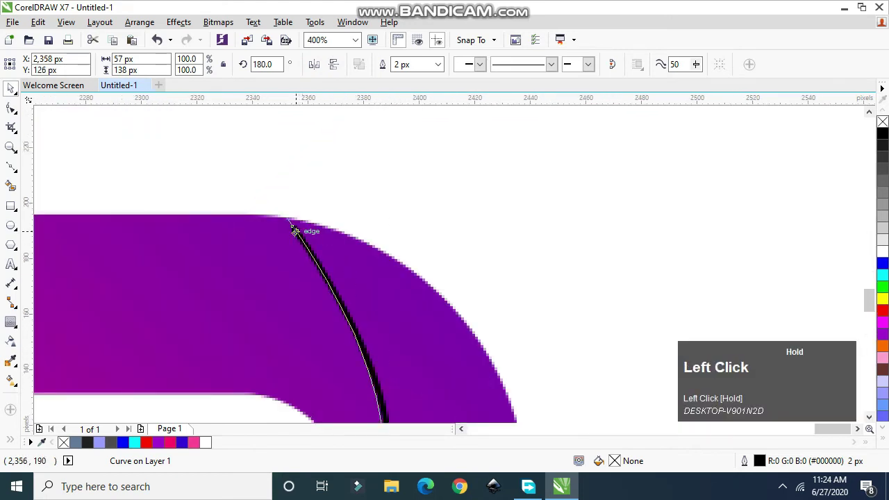
{"action": "scroll", "coordinate": [296, 234], "scroll_direction": "down", "scroll_amount": 2}
{"action": "scroll", "coordinate": [296, 328], "scroll_direction": "up", "scroll_amount": 2}
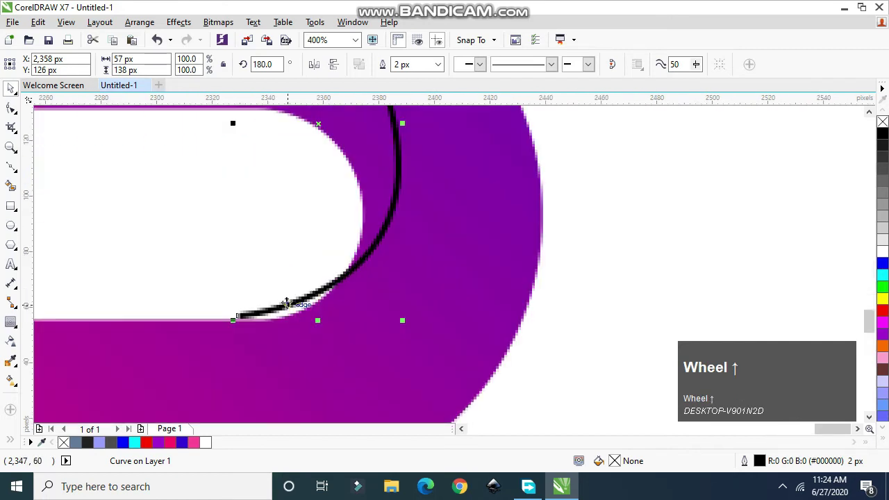
{"action": "left_click_drag", "start_coordinate": [286, 303], "coordinate": [317, 309]}
{"action": "scroll", "coordinate": [317, 309], "scroll_direction": "down", "scroll_amount": 2}
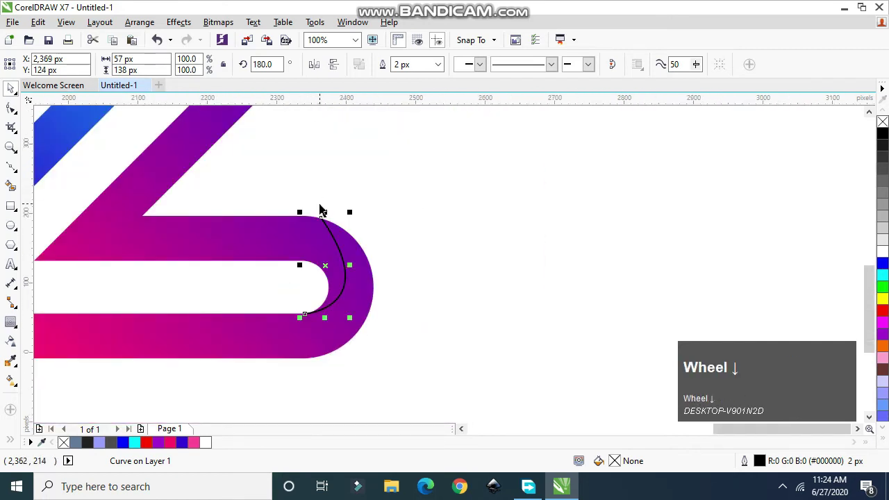
{"action": "scroll", "coordinate": [322, 210], "scroll_direction": "down", "scroll_amount": 2}
{"action": "scroll", "coordinate": [363, 166], "scroll_direction": "up", "scroll_amount": 1}
{"action": "left_click", "coordinate": [391, 234]}
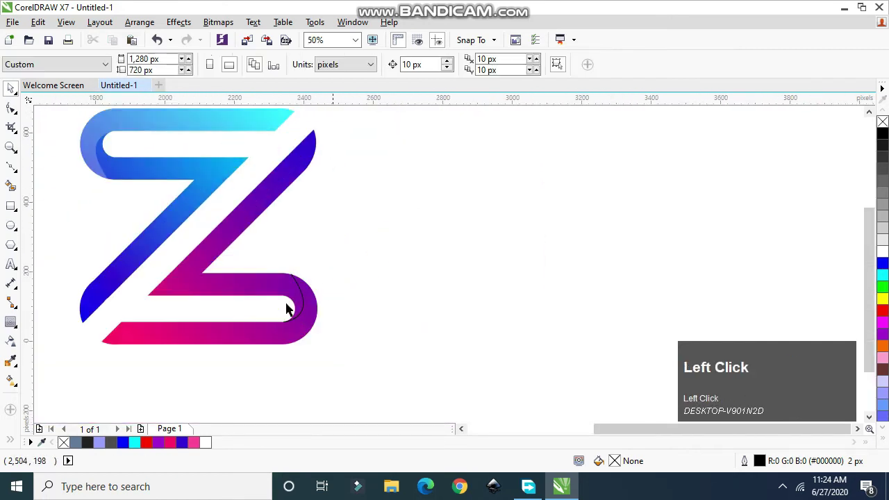
Try to smart-fill the lower arm outside the guide curve as a new shape, and undo the fill.
{"action": "left_click", "coordinate": [11, 185]}
{"action": "left_click", "coordinate": [231, 339]}
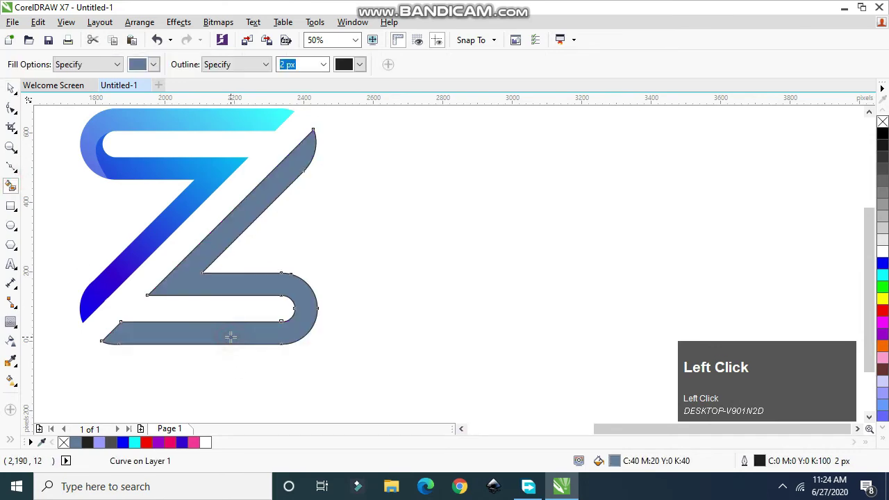
{"action": "key", "text": "ctrl+z"}
Shift the guide curve slightly so its lower end sits on the inner edge of the lower-right bend.
{"action": "scroll", "coordinate": [312, 293], "scroll_direction": "up", "scroll_amount": 2}
{"action": "left_click", "coordinate": [11, 89]}
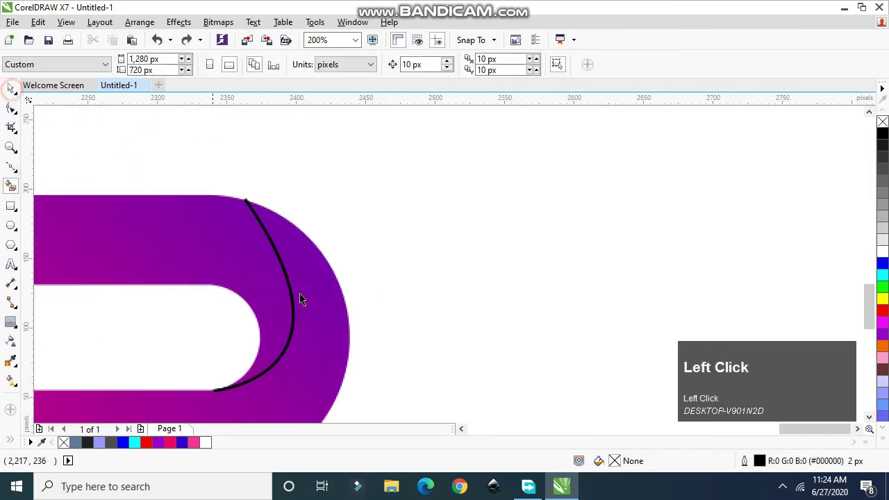
{"action": "left_click", "coordinate": [282, 368]}
{"action": "scroll", "coordinate": [221, 387], "scroll_direction": "up", "scroll_amount": 2}
{"action": "left_click_drag", "start_coordinate": [224, 395], "coordinate": [212, 401]}
{"action": "scroll", "coordinate": [216, 287], "scroll_direction": "down", "scroll_amount": 3}
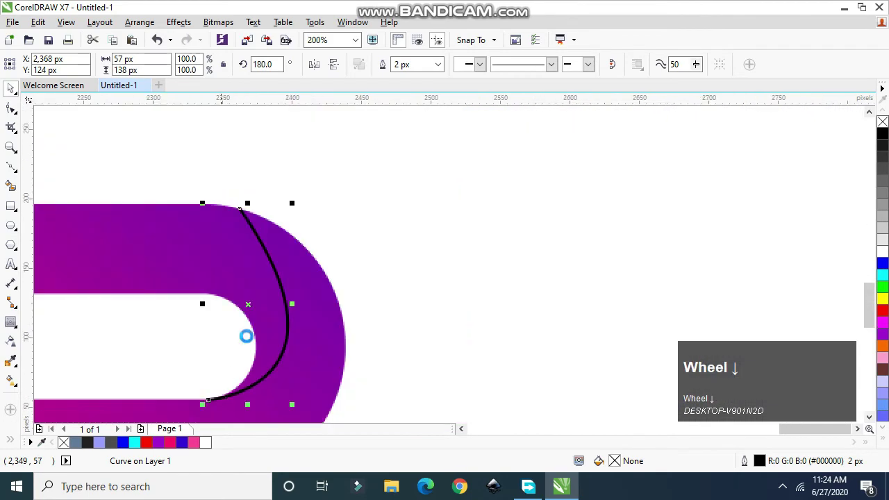
Move the guide curve's upper end node onto the outer edge of the lower-right bend.
{"action": "scroll", "coordinate": [216, 287], "scroll_direction": "up", "scroll_amount": 3}
{"action": "left_click", "coordinate": [11, 108]}
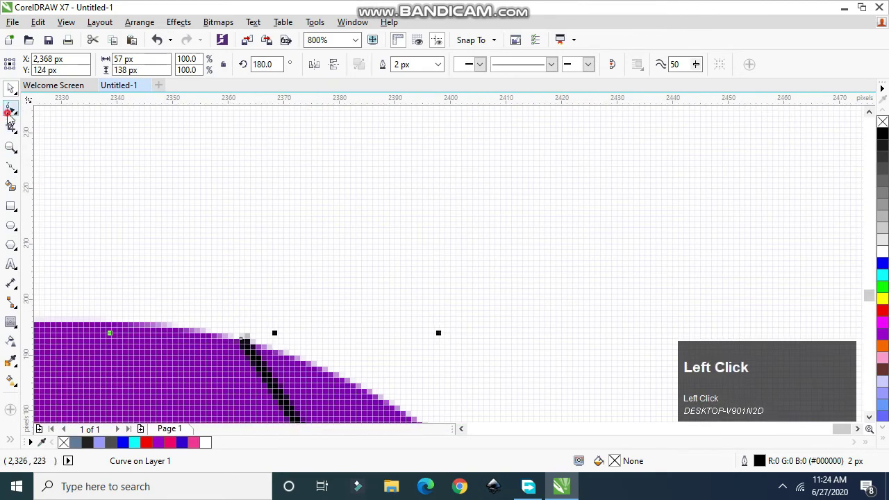
{"action": "left_click_drag", "start_coordinate": [245, 346], "coordinate": [269, 350]}
{"action": "scroll", "coordinate": [238, 341], "scroll_direction": "down", "scroll_amount": 4}
{"action": "scroll", "coordinate": [230, 381], "scroll_direction": "up", "scroll_amount": 4}
{"action": "scroll", "coordinate": [264, 351], "scroll_direction": "down", "scroll_amount": 3}
{"action": "scroll", "coordinate": [212, 340], "scroll_direction": "down", "scroll_amount": 1}
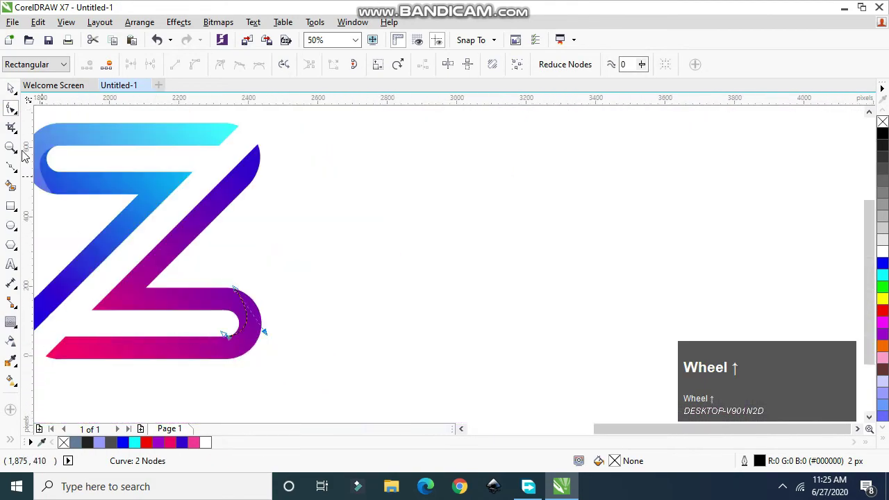
Try the smart fill on the lower arm again with the adjusted guide curve, and undo it.
{"action": "left_click", "coordinate": [10, 186]}
{"action": "left_click", "coordinate": [170, 350]}
{"action": "key", "text": "ctrl+z"}
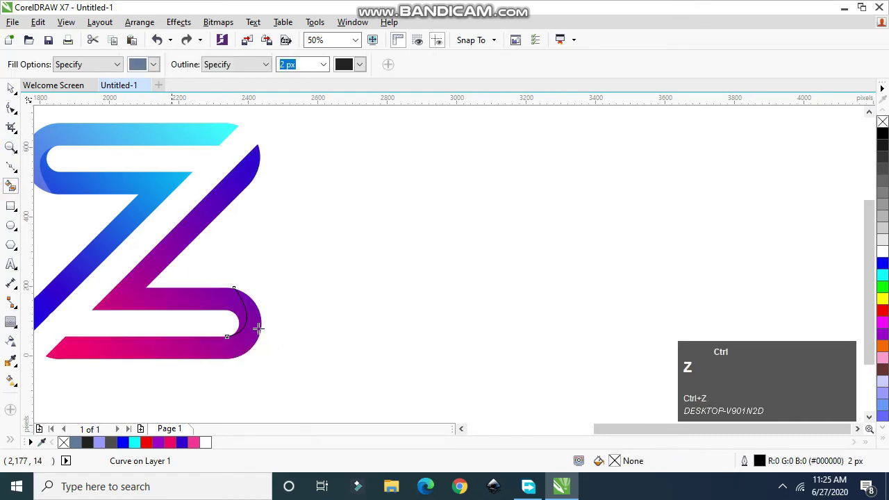
Move the guide curve's lower end node past the inner edge of the bend to close off the lower arm.
{"action": "left_click", "coordinate": [11, 110]}
{"action": "scroll", "coordinate": [232, 339], "scroll_direction": "up", "scroll_amount": 6}
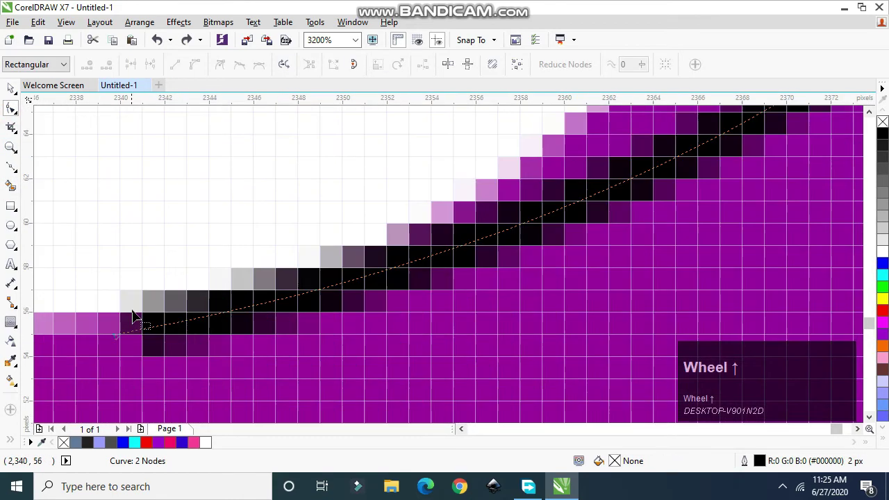
{"action": "left_click_drag", "start_coordinate": [116, 336], "coordinate": [113, 318]}
{"action": "scroll", "coordinate": [113, 318], "scroll_direction": "down", "scroll_amount": 6}
{"action": "scroll", "coordinate": [100, 334], "scroll_direction": "down", "scroll_amount": 2}
{"action": "scroll", "coordinate": [80, 327], "scroll_direction": "up", "scroll_amount": 3}
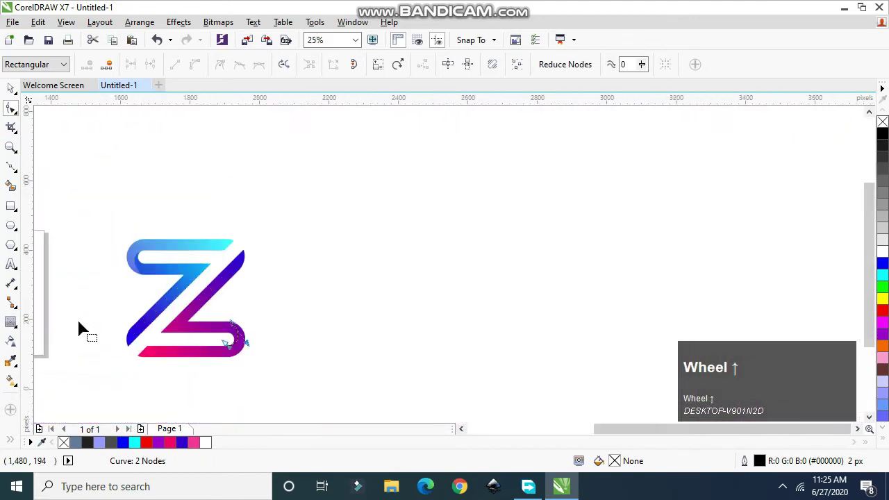
{"action": "scroll", "coordinate": [200, 382], "scroll_direction": "up", "scroll_amount": 1}
Smart-fill the lower arm outside the guide curve as a new shape, and give it a white fill with no outline.
{"action": "left_click", "coordinate": [11, 187]}
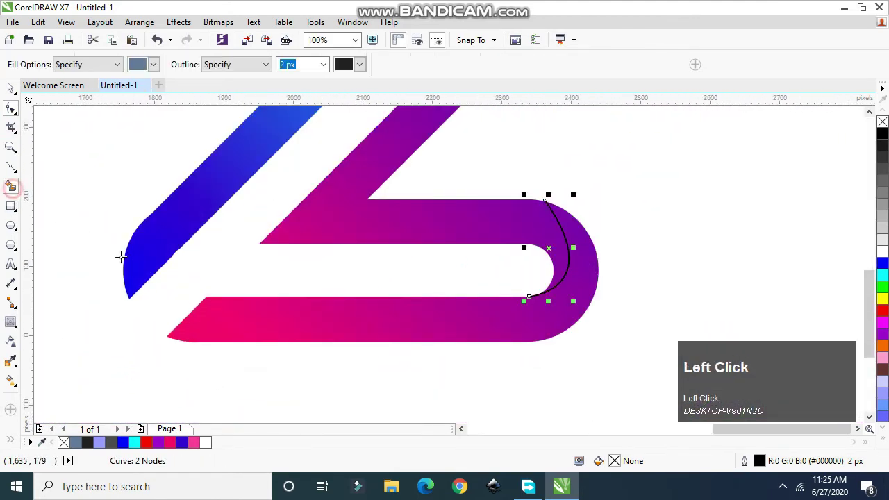
{"action": "left_click", "coordinate": [286, 329]}
{"action": "left_click", "coordinate": [10, 88]}
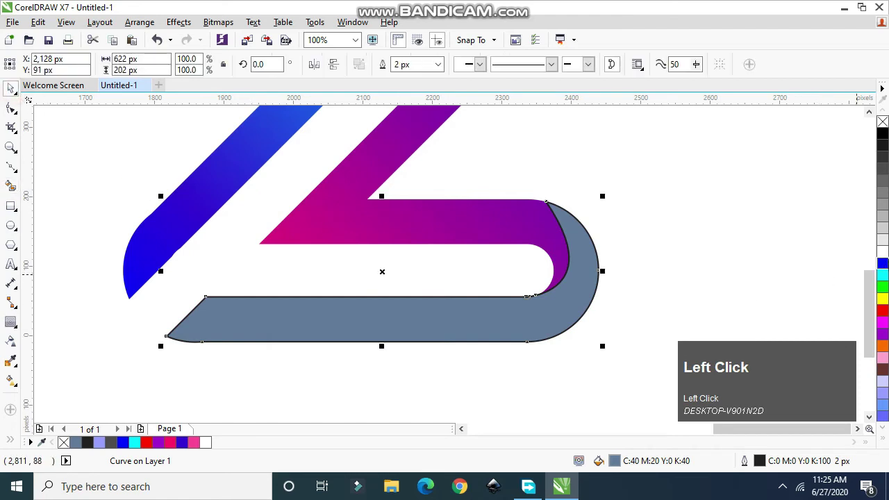
{"action": "left_click", "coordinate": [882, 251]}
{"action": "right_click", "coordinate": [882, 122]}
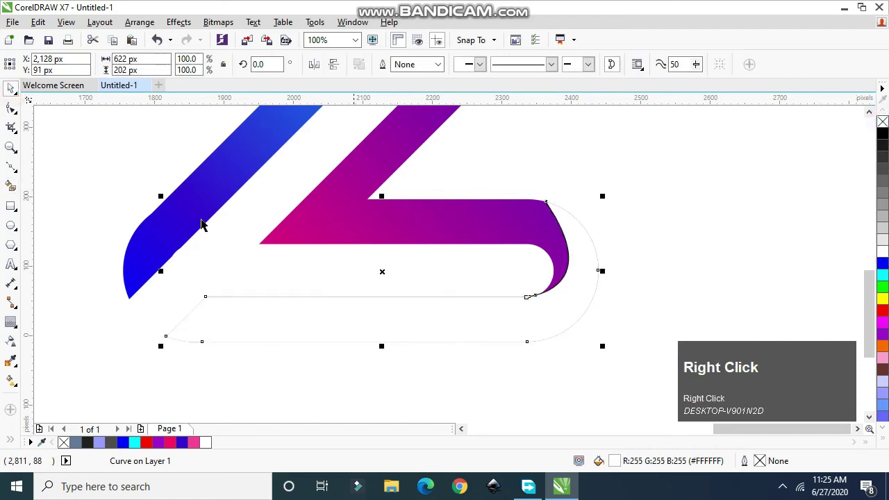
Apply a uniform transparency of 83 to the white shape on the lower arm.
{"action": "left_click", "coordinate": [10, 339]}
{"action": "left_click", "coordinate": [374, 362]}
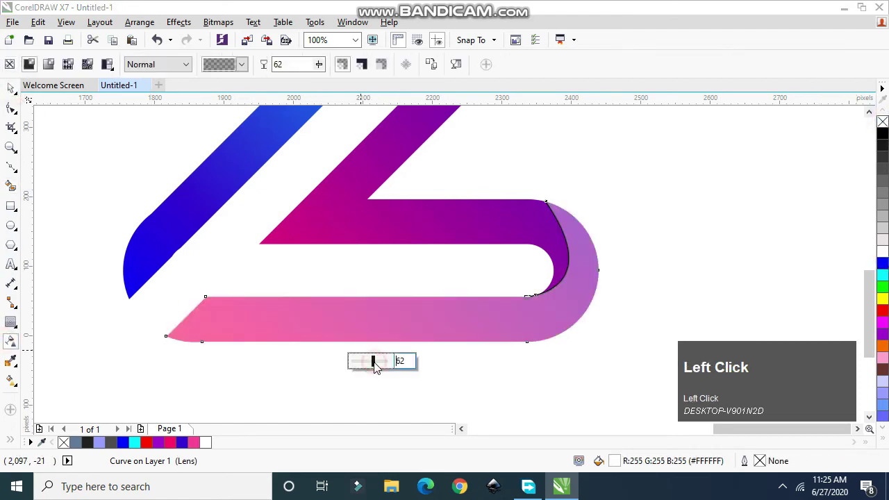
{"action": "left_click_drag", "start_coordinate": [377, 367], "coordinate": [379, 358]}
{"action": "scroll", "coordinate": [378, 358], "scroll_direction": "down", "scroll_amount": 2}
{"action": "scroll", "coordinate": [459, 359], "scroll_direction": "up", "scroll_amount": 1}
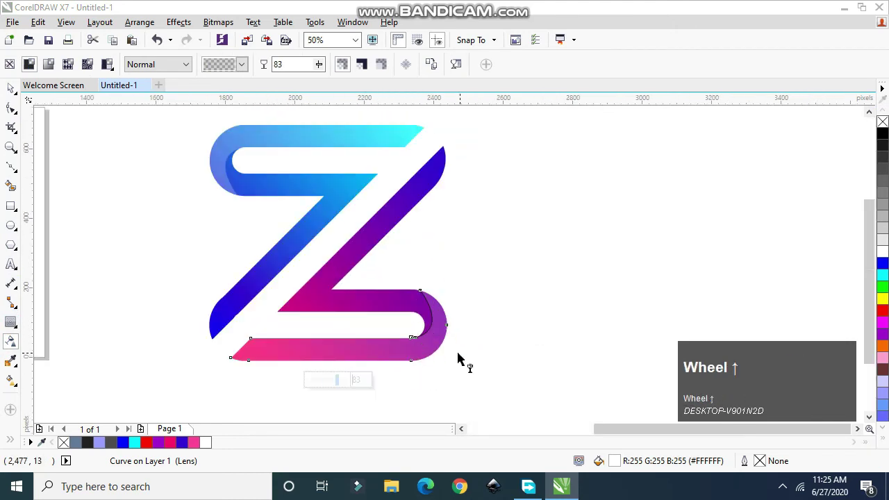
Delete the guide curve on the lower-right bend.
{"action": "left_click", "coordinate": [12, 88]}
{"action": "left_click", "coordinate": [527, 259]}
{"action": "left_click", "coordinate": [427, 313]}
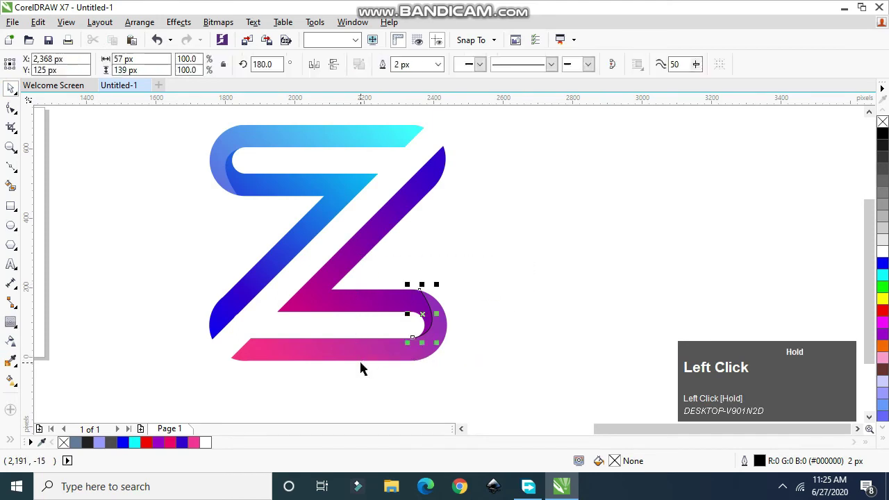
{"action": "left_click_drag", "start_coordinate": [359, 367], "coordinate": [439, 361]}
{"action": "scroll", "coordinate": [411, 255], "scroll_direction": "down", "scroll_amount": 1}
{"action": "scroll", "coordinate": [399, 262], "scroll_direction": "up", "scroll_amount": 1}
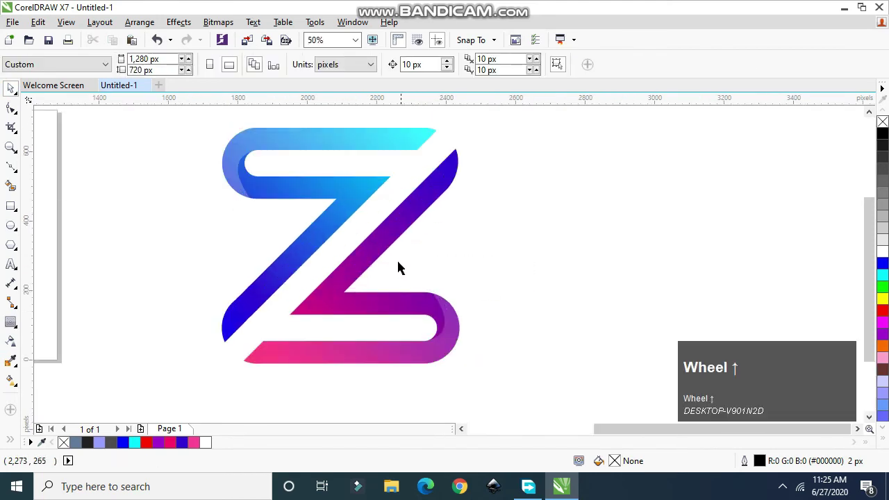
Create a page-sized rectangle of 1,280 by 720 px as the logo's background.
{"action": "scroll", "coordinate": [413, 221], "scroll_direction": "down", "scroll_amount": 2}
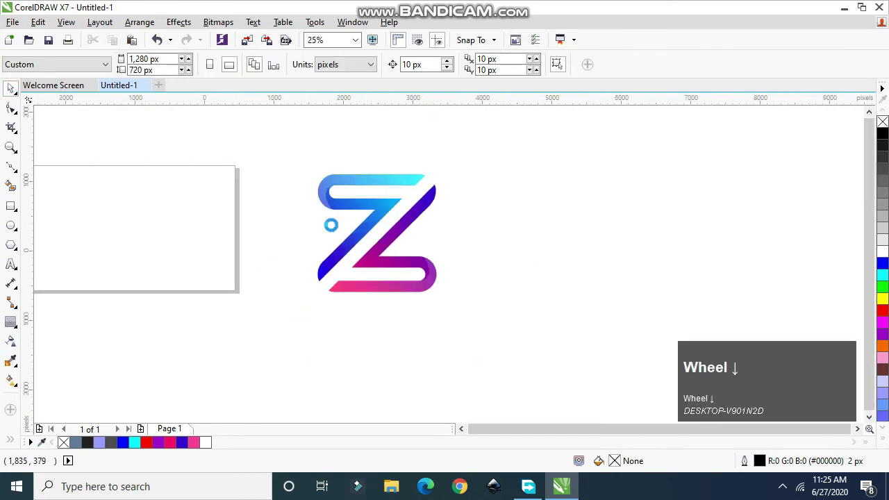
{"action": "scroll", "coordinate": [208, 224], "scroll_direction": "up", "scroll_amount": 1}
{"action": "left_click", "coordinate": [10, 206]}
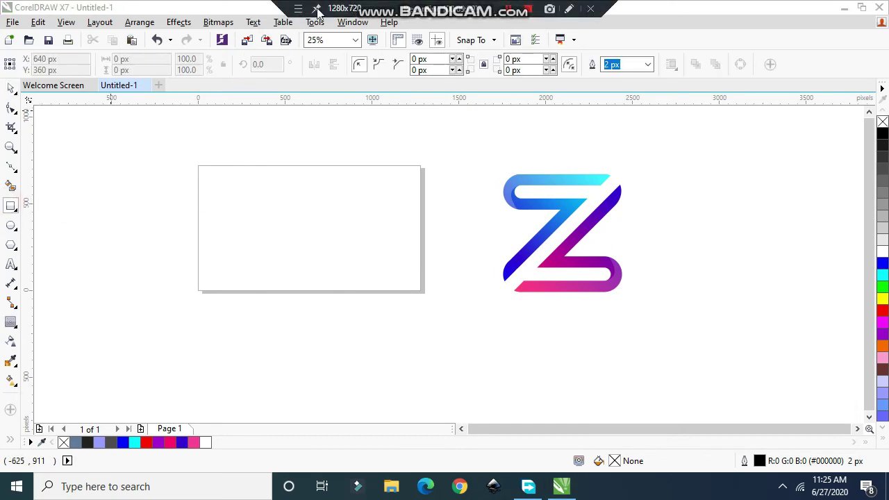
{"action": "left_click", "coordinate": [10, 209]}
{"action": "left_click", "coordinate": [10, 209]}
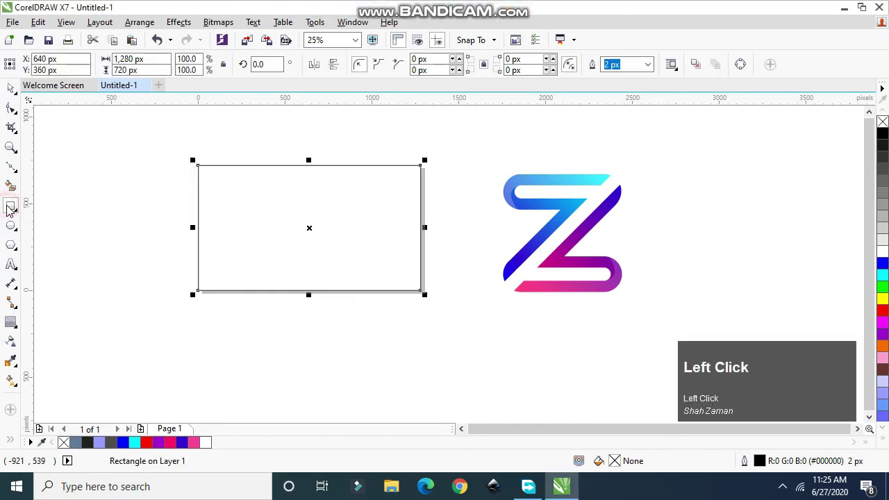
Apply an elliptical fountain fill to the background rectangle, with a white centre and a light grey outer colour.
{"action": "left_click", "coordinate": [11, 378]}
{"action": "left_click_drag", "start_coordinate": [268, 248], "coordinate": [420, 167]}
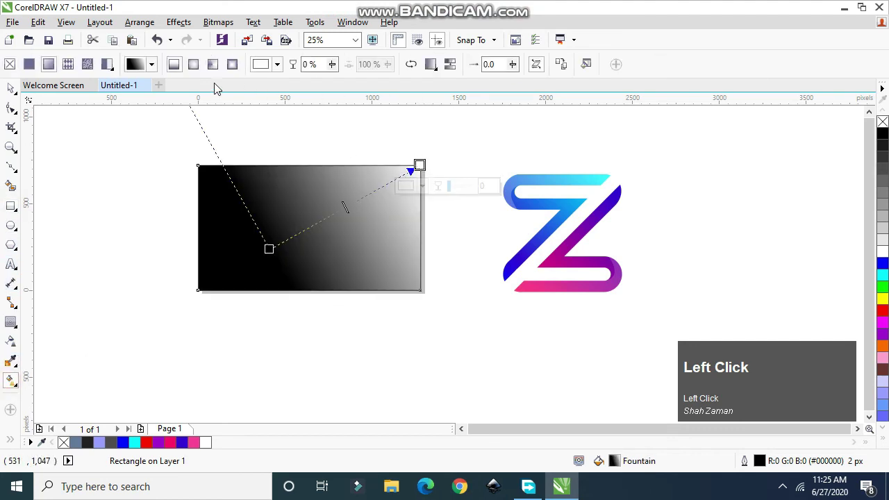
{"action": "left_click", "coordinate": [194, 65]}
{"action": "left_click", "coordinate": [420, 165]}
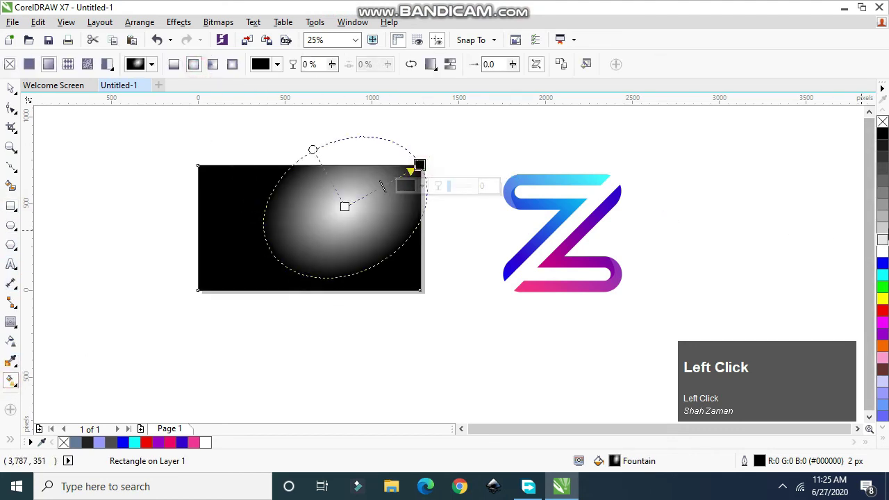
{"action": "left_click", "coordinate": [883, 210]}
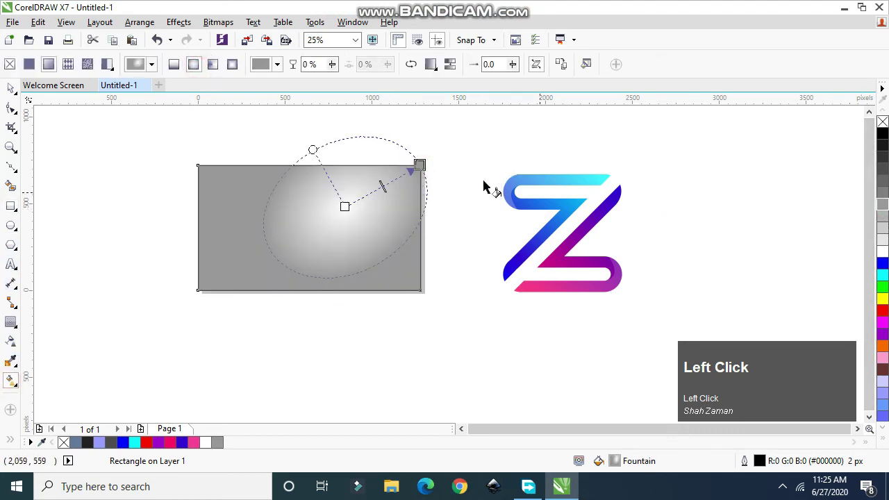
{"action": "left_click", "coordinate": [882, 216]}
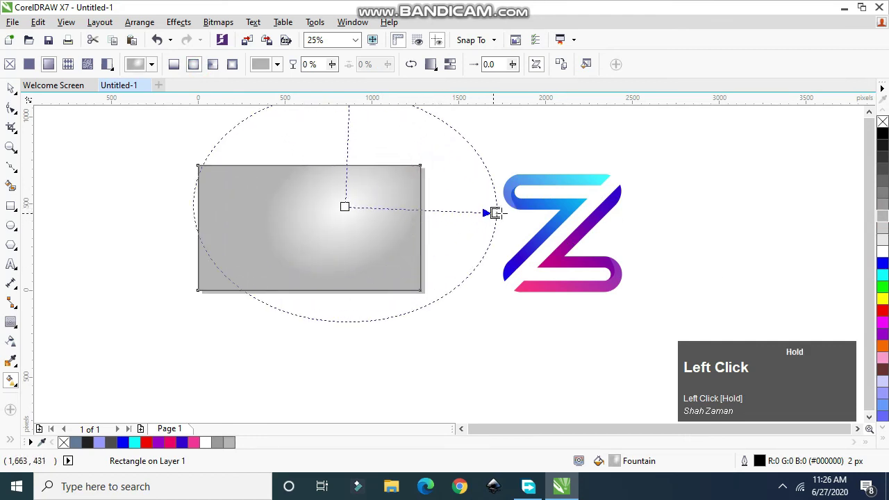
Centre the elliptical gradient on the background rectangle, extend it past the edges, and remove the rectangle's outline.
{"action": "left_click_drag", "start_coordinate": [495, 212], "coordinate": [500, 212]}
{"action": "left_click_drag", "start_coordinate": [345, 206], "coordinate": [308, 227]}
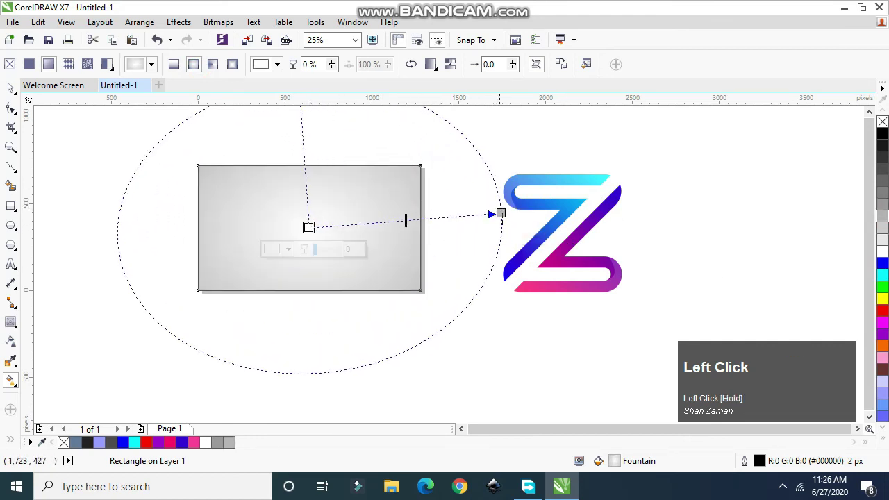
{"action": "left_click_drag", "start_coordinate": [500, 213], "coordinate": [471, 224]}
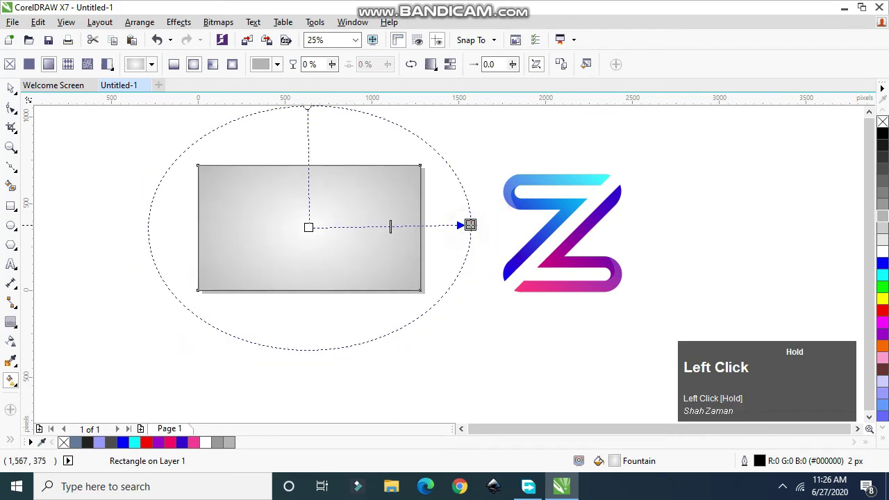
{"action": "left_click", "coordinate": [11, 88]}
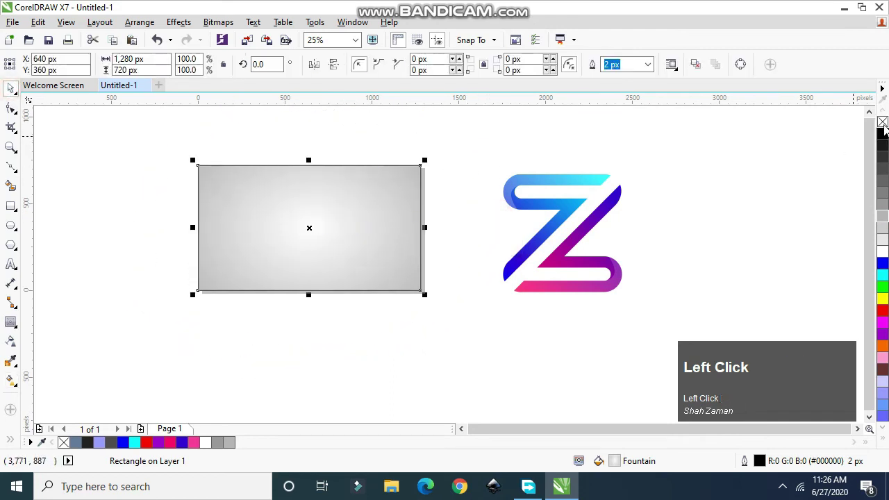
{"action": "right_click", "coordinate": [883, 124]}
Move all parts of the Z logo onto the middle of the background and scale them down proportionally, leaving margins on all sides.
{"action": "left_click_drag", "start_coordinate": [665, 143], "coordinate": [496, 307]}
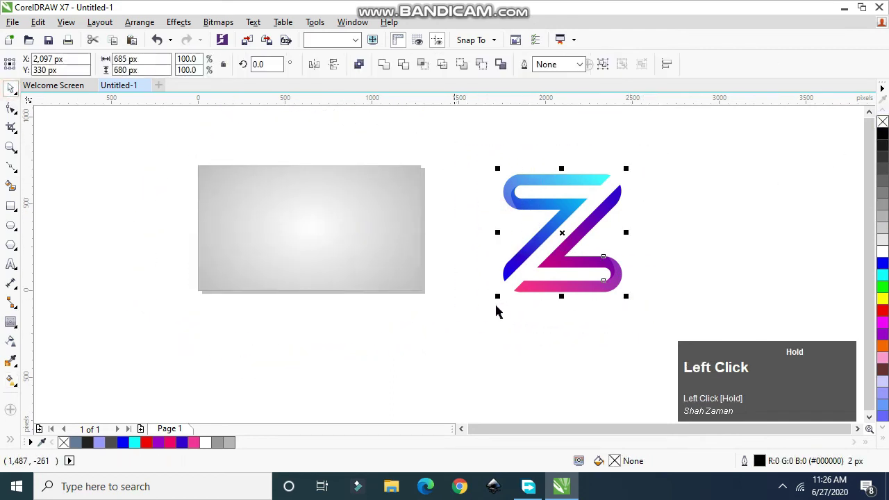
{"action": "left_click_drag", "start_coordinate": [499, 239], "coordinate": [308, 231]}
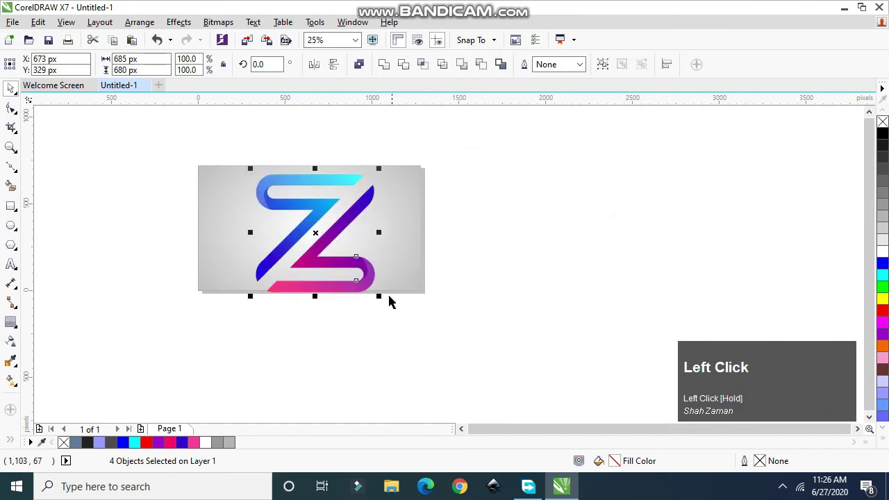
{"action": "left_click_drag", "start_coordinate": [379, 297], "coordinate": [356, 284]}
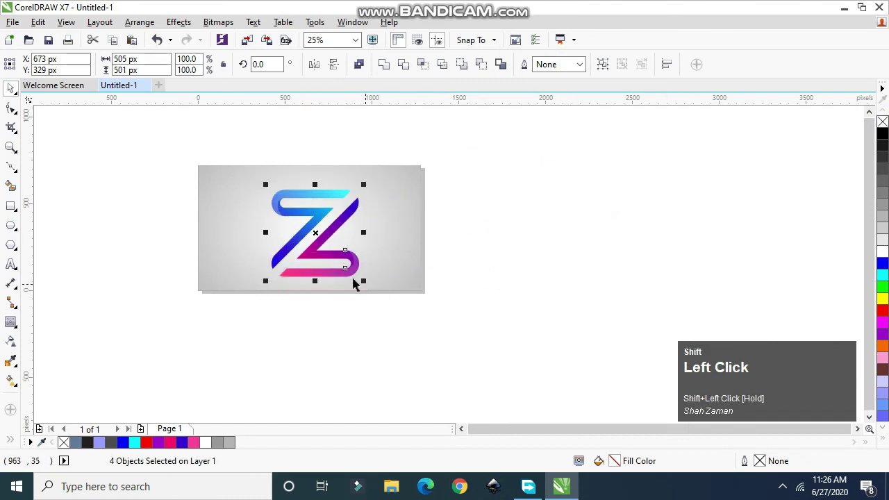
{"action": "scroll", "coordinate": [357, 278], "scroll_direction": "up", "scroll_amount": 1}
{"action": "scroll", "coordinate": [367, 249], "scroll_direction": "down", "scroll_amount": 1}
{"action": "scroll", "coordinate": [366, 248], "scroll_direction": "up", "scroll_amount": 1}
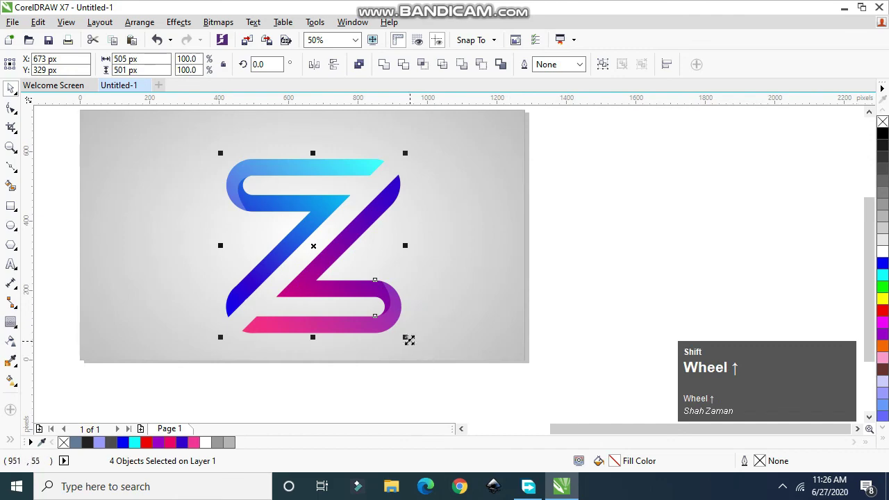
{"action": "left_click_drag", "start_coordinate": [409, 339], "coordinate": [408, 340]}
{"action": "left_click", "coordinate": [664, 225]}
{"action": "scroll", "coordinate": [549, 243], "scroll_direction": "down", "scroll_amount": 1}
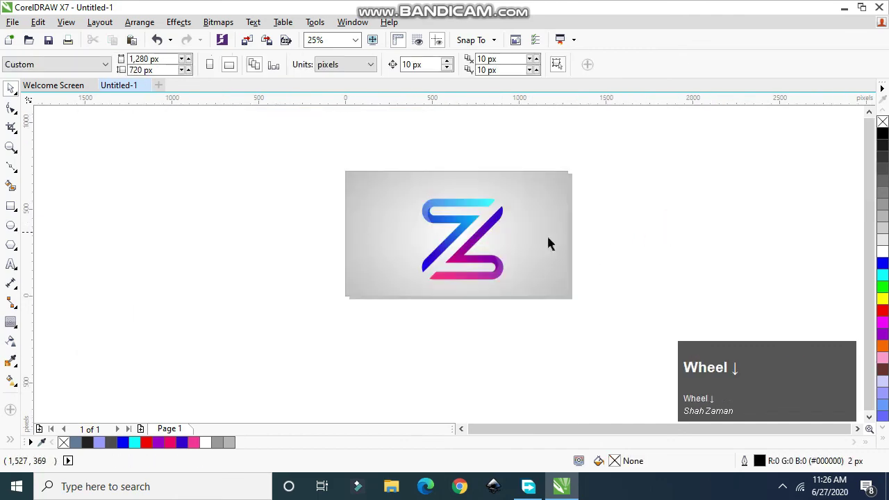
{"action": "scroll", "coordinate": [484, 252], "scroll_direction": "up", "scroll_amount": 1}
{"action": "mouse_move", "coordinate": [526, 9]}
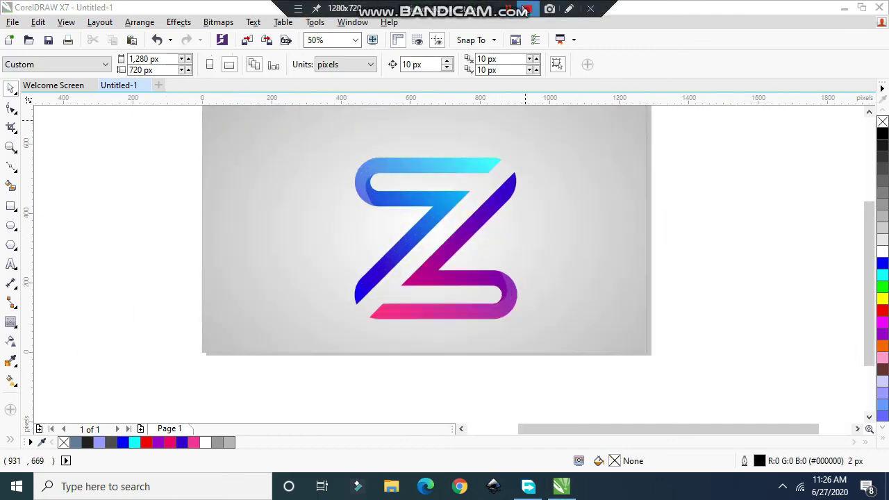